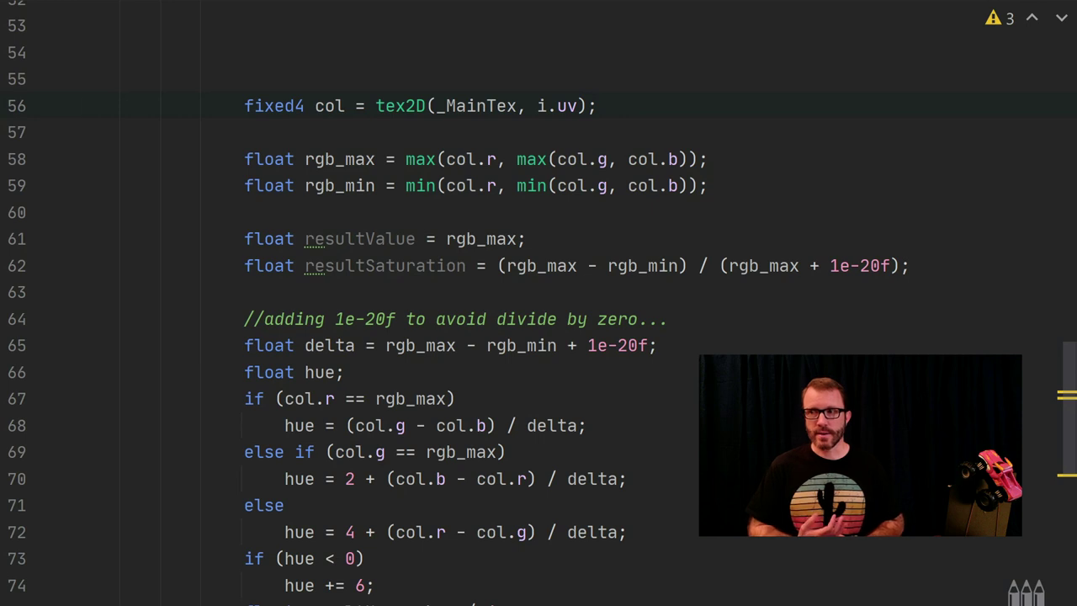
- Walk through the rgb_max, rgb_min and resultValue lines, then scroll down to the hue calculation
click(732, 160)
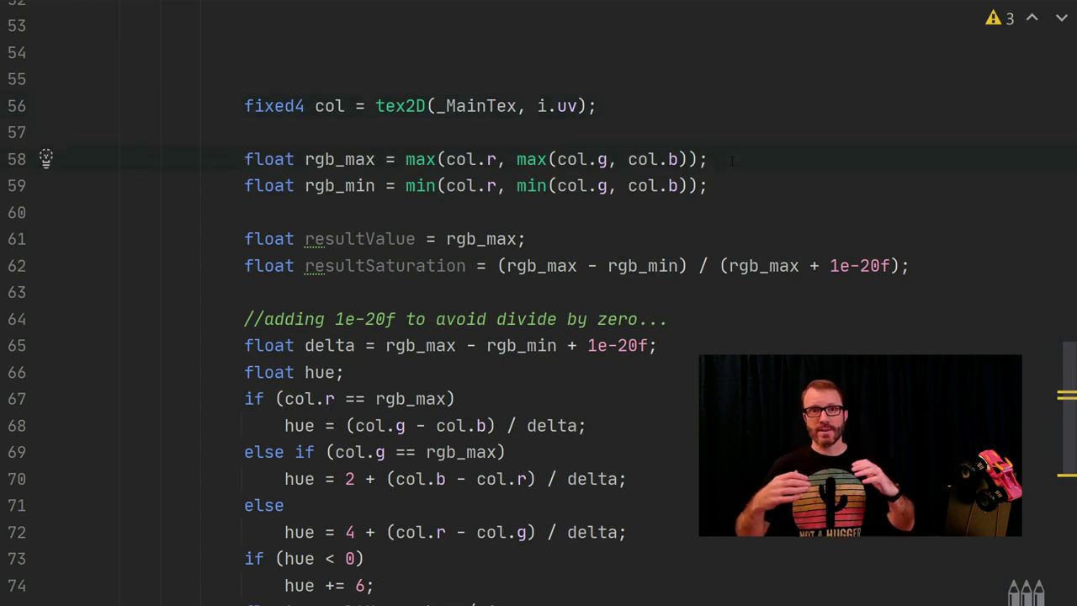
click(731, 176)
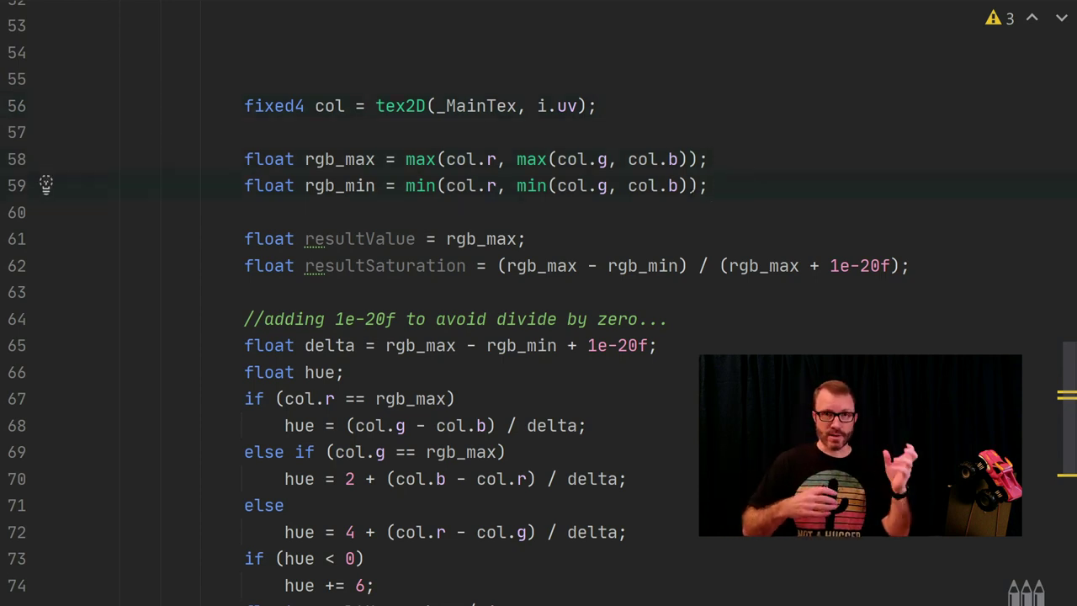
click(548, 242)
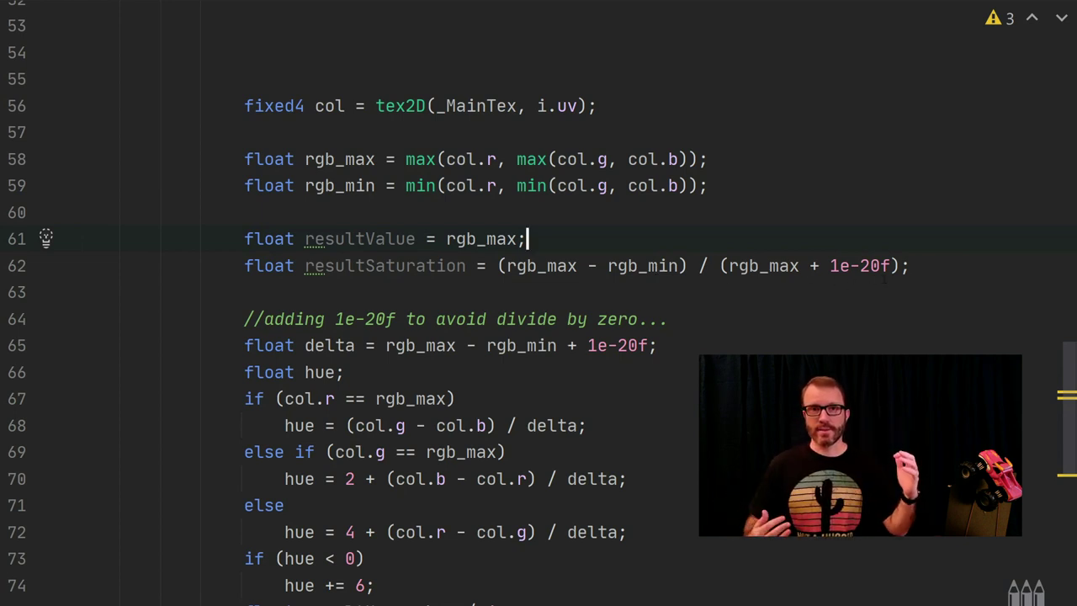
scroll(777, 270, down, 2)
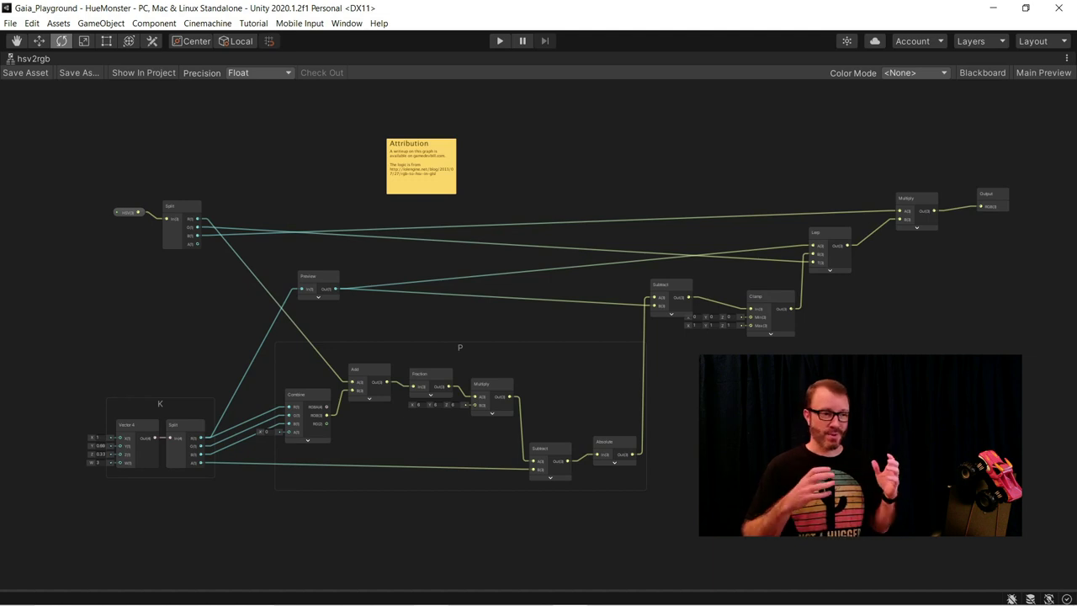
- Select the K constants group in the hsv2rgb sub graph
click(159, 407)
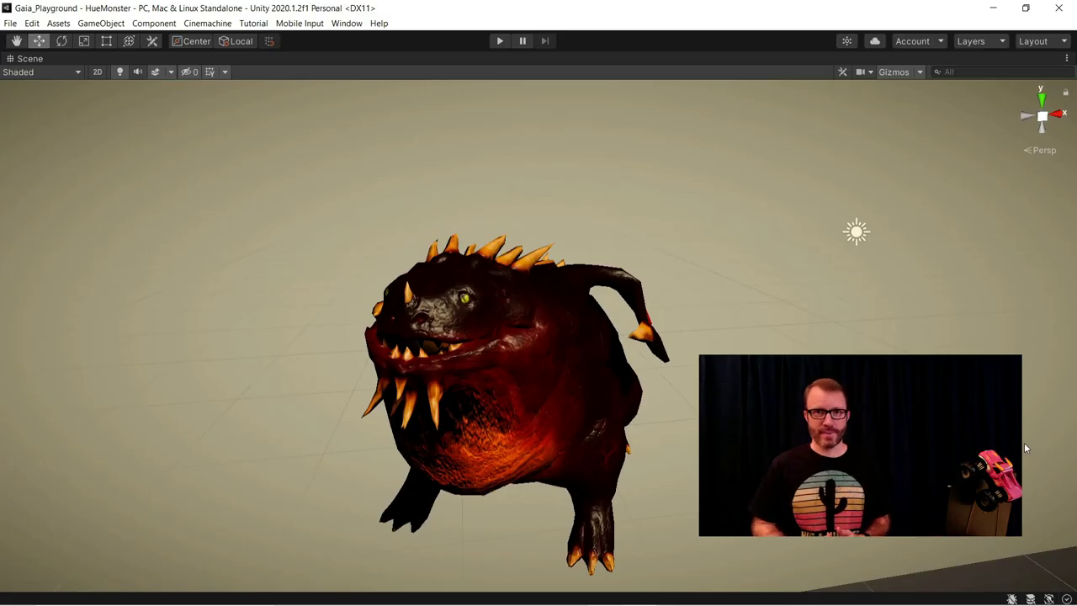
- Orbit the Scene view to see the red monster from above, then switch to the scale tool
key(alt)
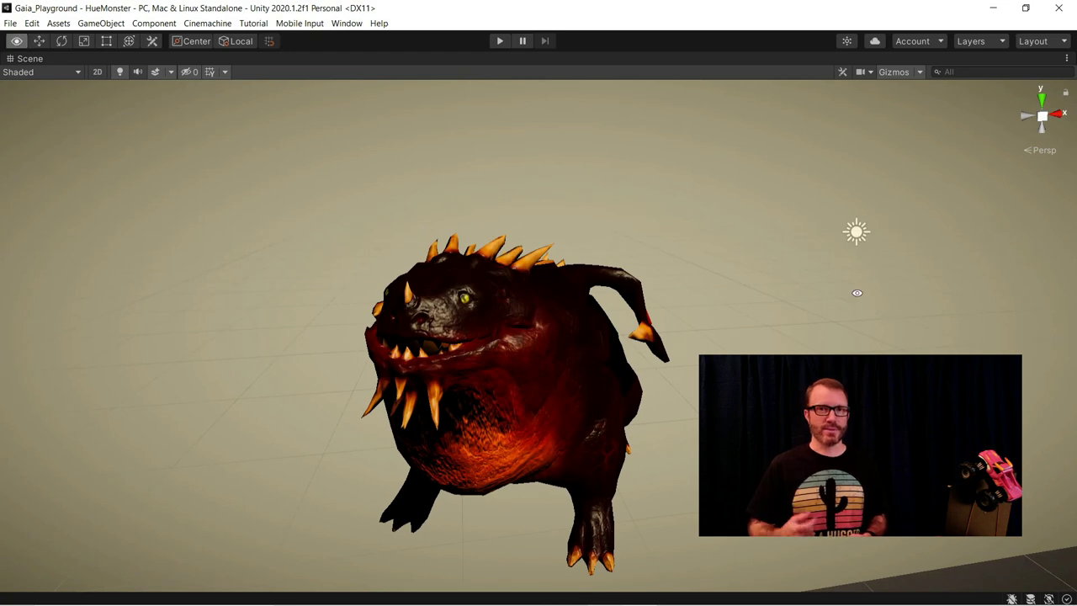
alt+drag(857, 289, 471, 366)
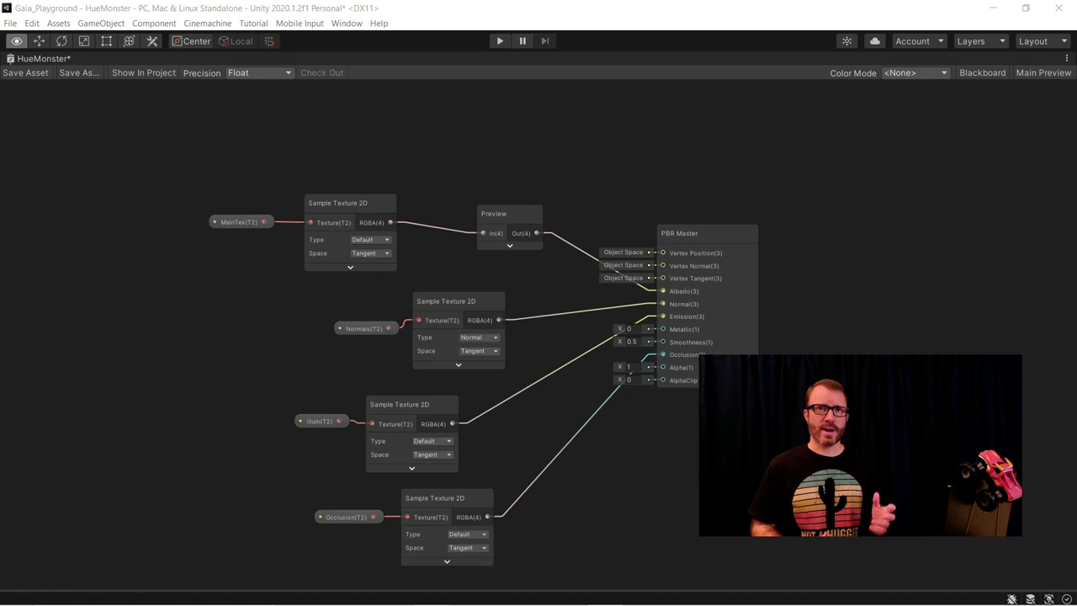
key(r)
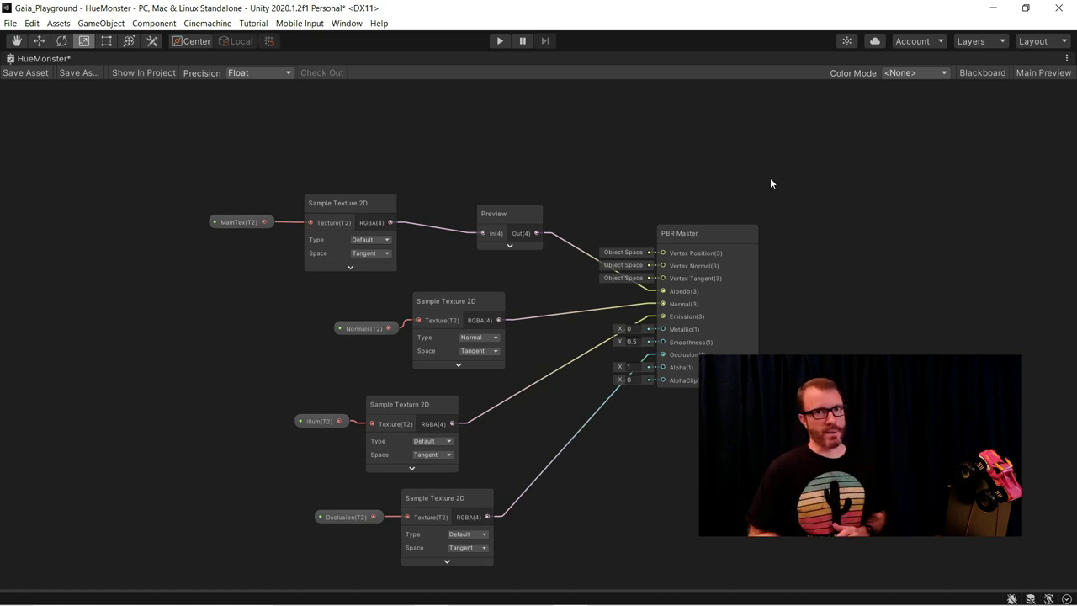
- Add a Hue node after the main texture's RGBA and wire its output into Preview
middle_drag(433, 157, 550, 165)
drag(386, 288, 386, 285)
drag(464, 245, 222, 244)
drag(268, 233, 389, 267)
text(hue)
key(Down)
key(Return)
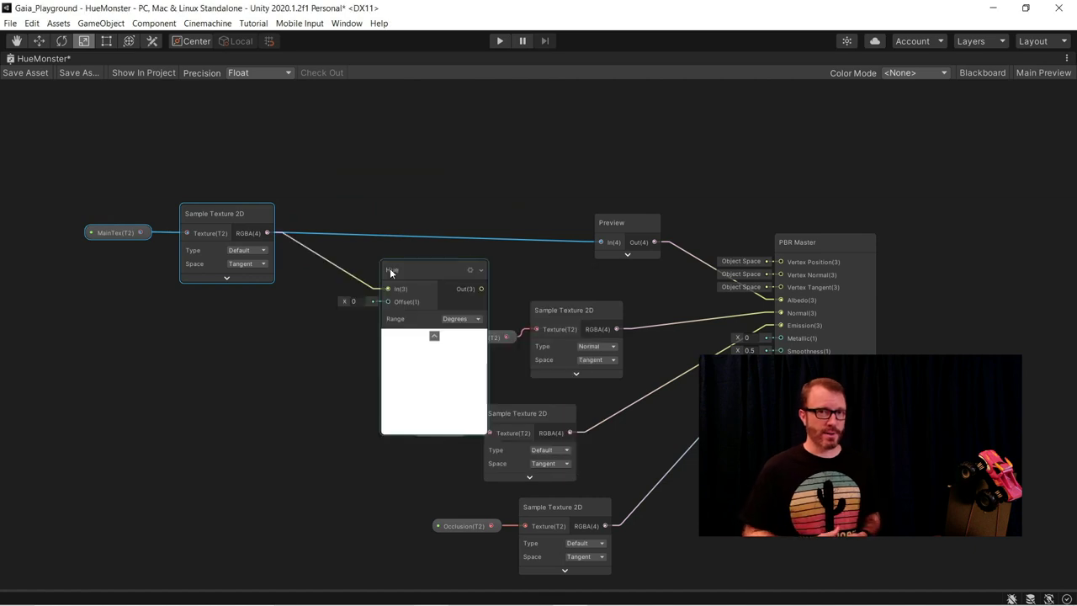
click(433, 332)
drag(545, 245, 600, 242)
drag(388, 306, 428, 246)
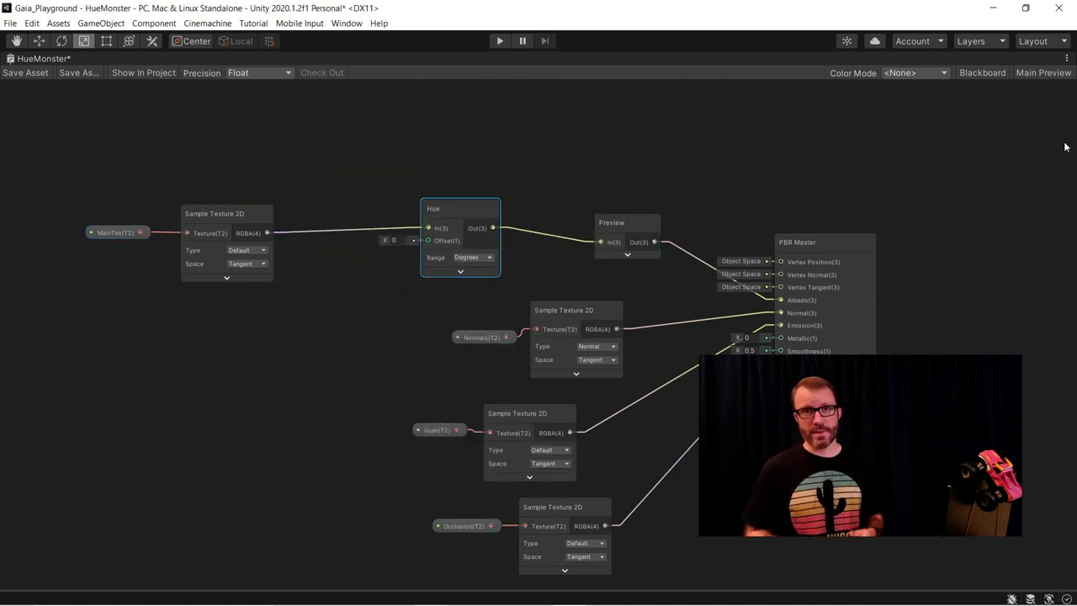
- Bring the Shift property onto the graph and connect it to the Hue Offset
click(983, 72)
drag(50, 223, 322, 331)
click(982, 74)
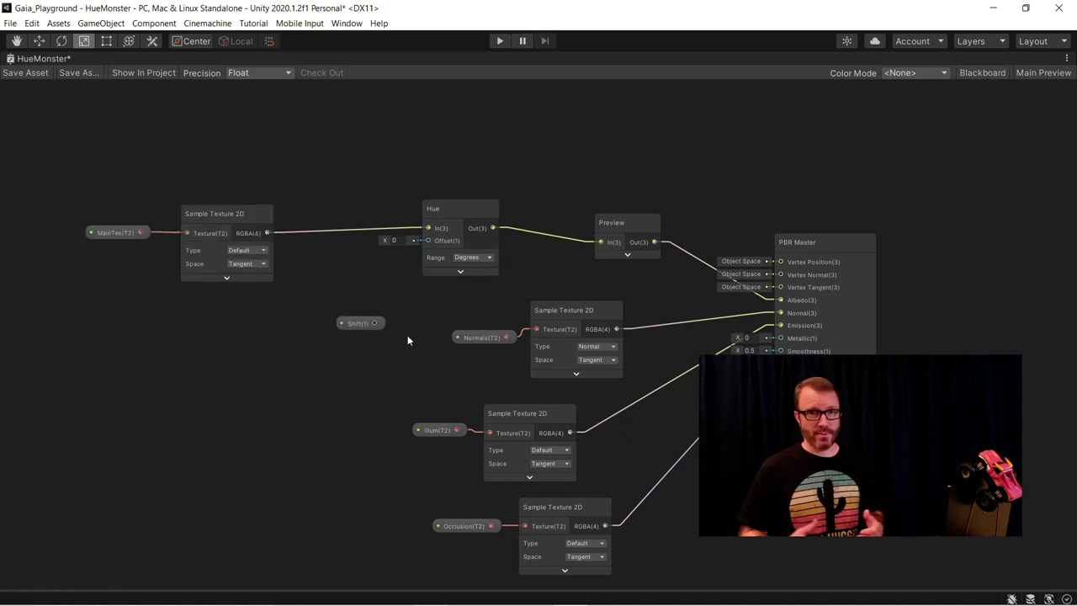
drag(382, 323, 438, 238)
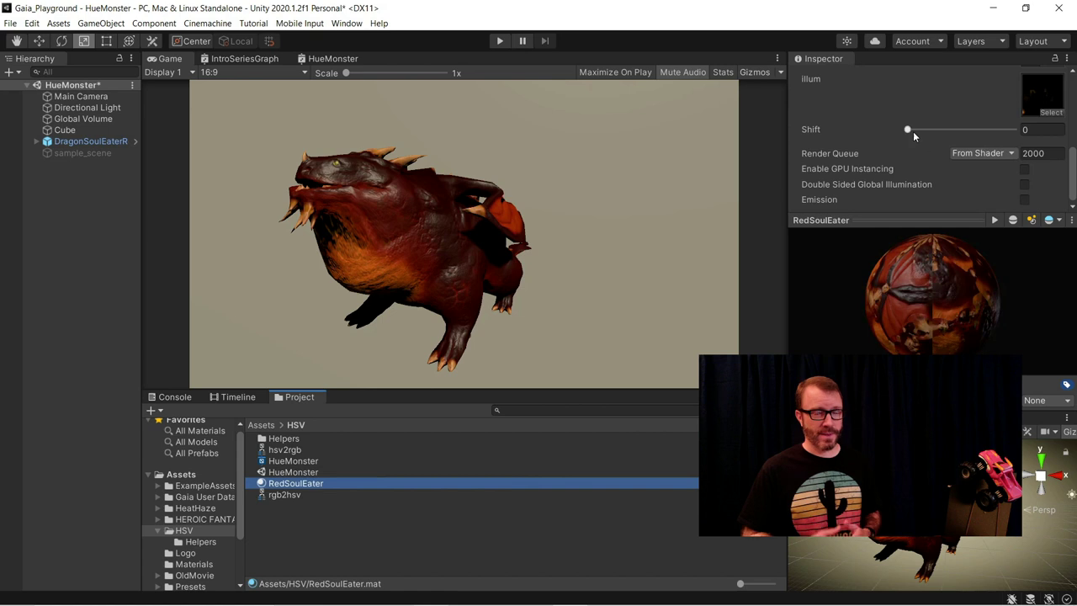
- Set the Hue node's range to Normalized and save the HueMonster shader
drag(913, 131, 916, 133)
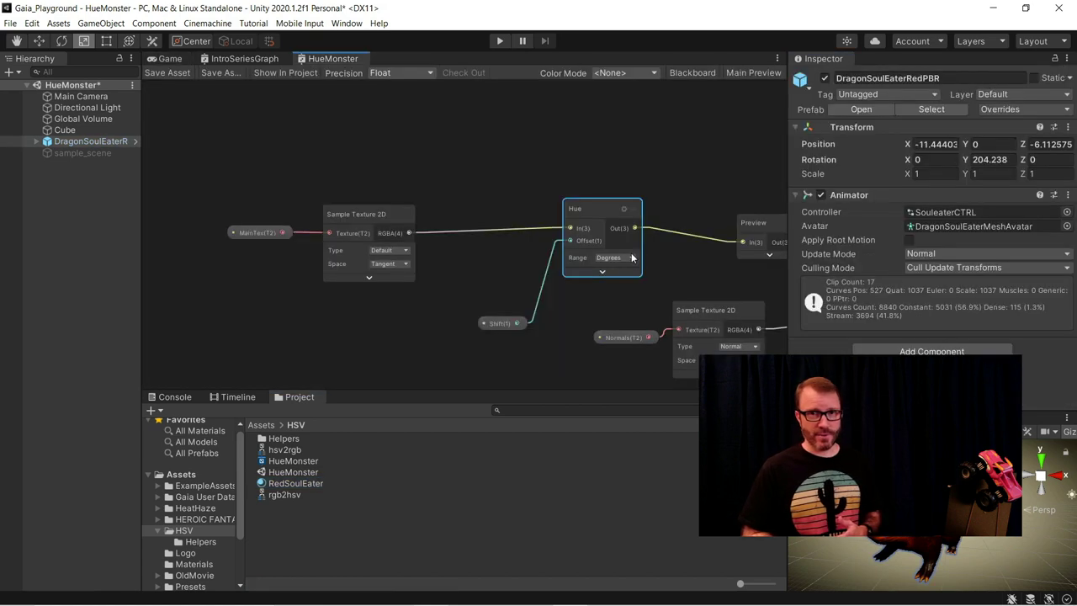
click(614, 257)
click(626, 283)
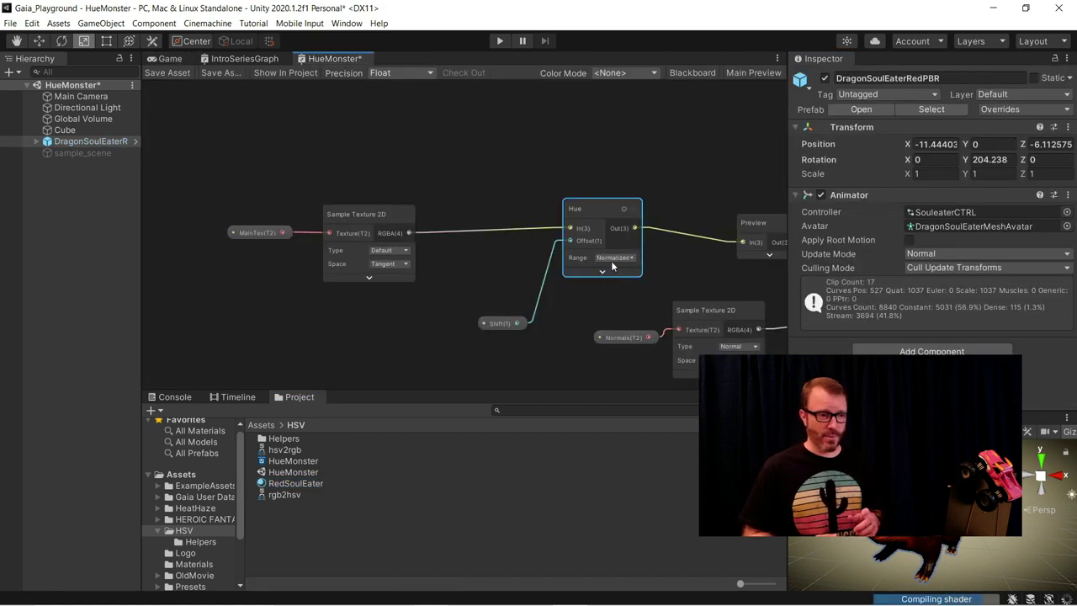
click(172, 72)
- Raise the RedSoulEater material's Shift to 0.186, turning the dragon yellow-green
click(168, 61)
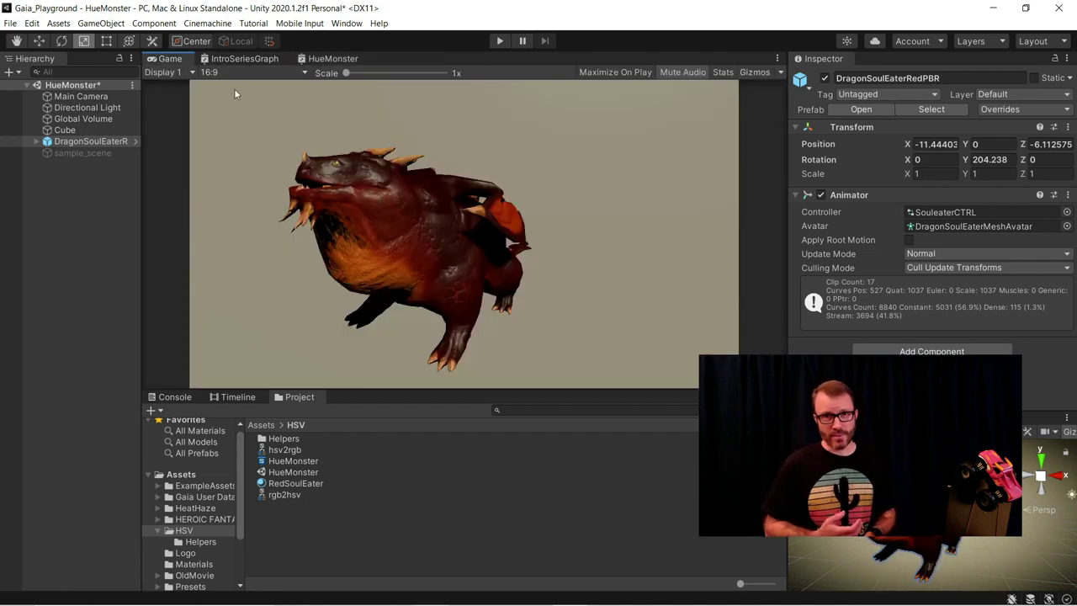
click(294, 485)
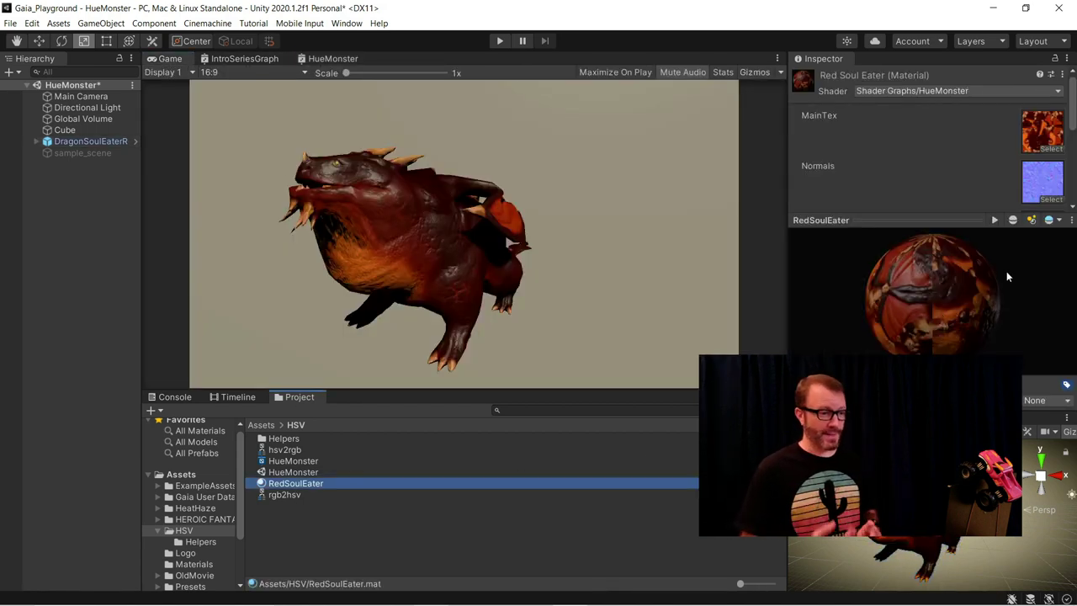
scroll(1011, 260, down, 10)
drag(908, 130, 1001, 135)
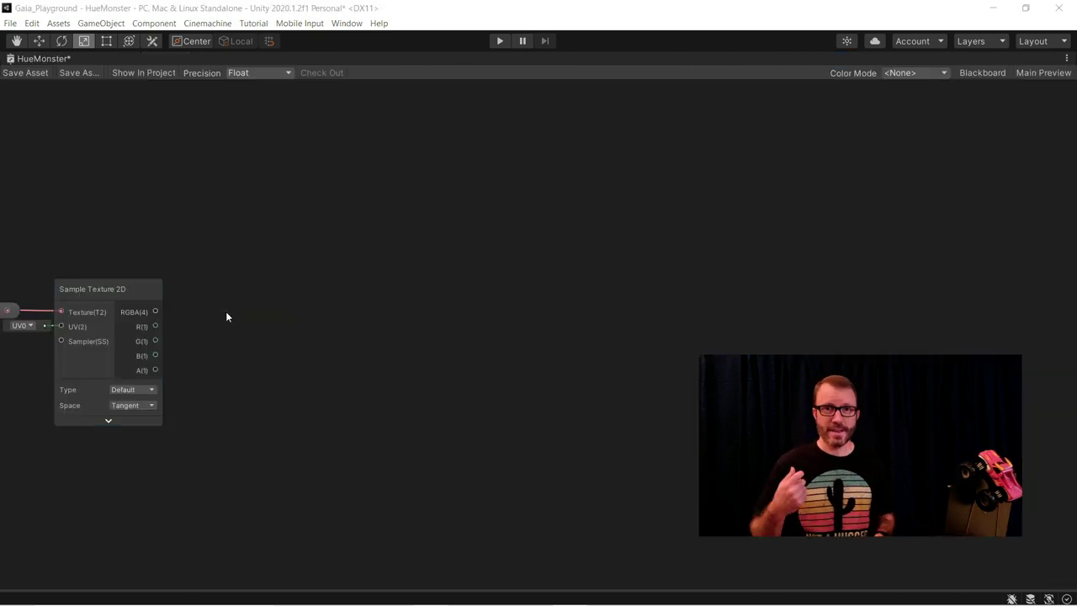
- Feed the texture RGBA into an rgb2hsv node and split its HSV output
drag(155, 311, 226, 316)
text(rgb)
key(Return)
click(278, 343)
drag(299, 325, 444, 331)
text(split)
key(Return)
- Recombine the R and G channels in a Combine node and add hsv2rgb after it
text(comb)
key(Return)
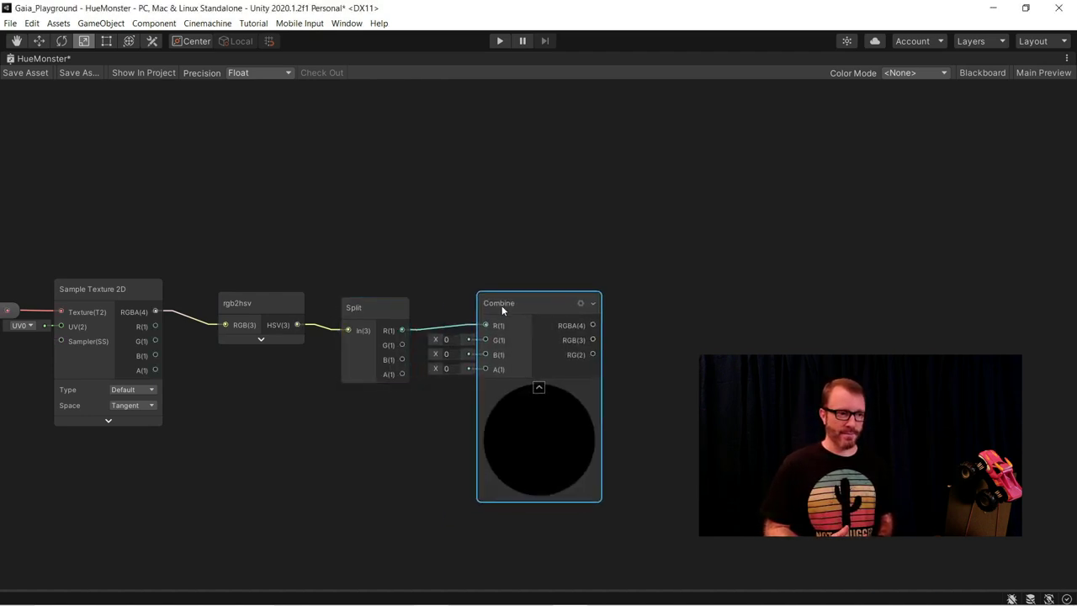
drag(401, 344, 484, 354)
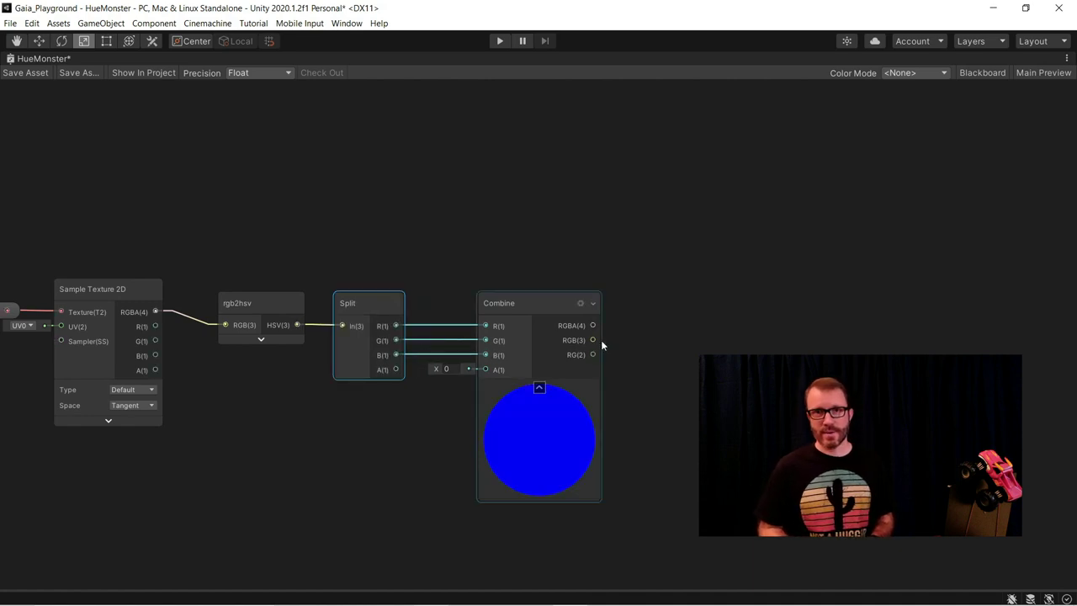
drag(592, 340, 649, 329)
text(hsv)
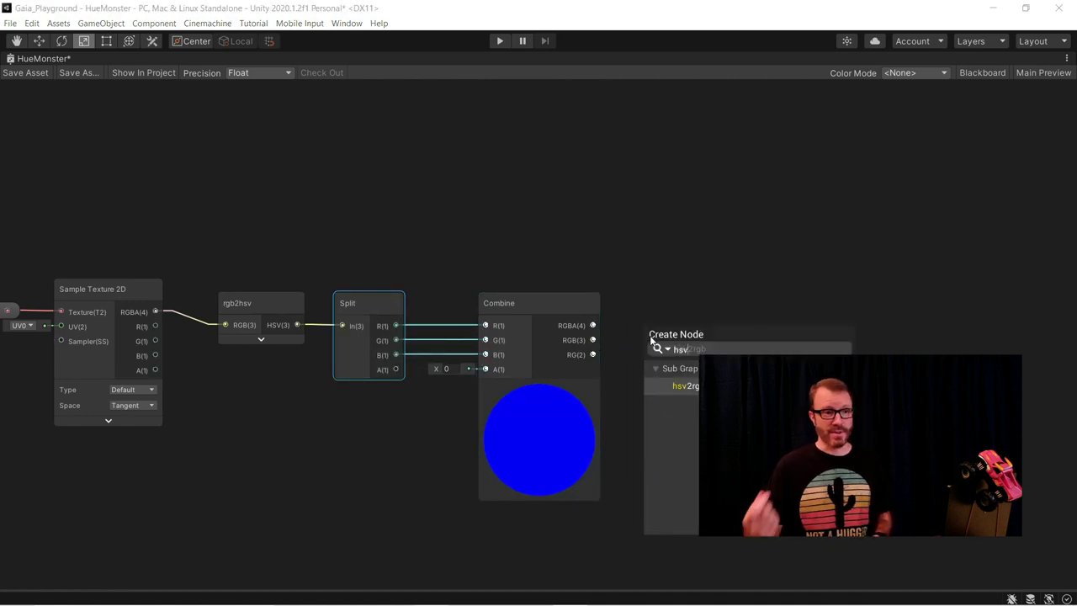
key(Escape)
click(569, 379)
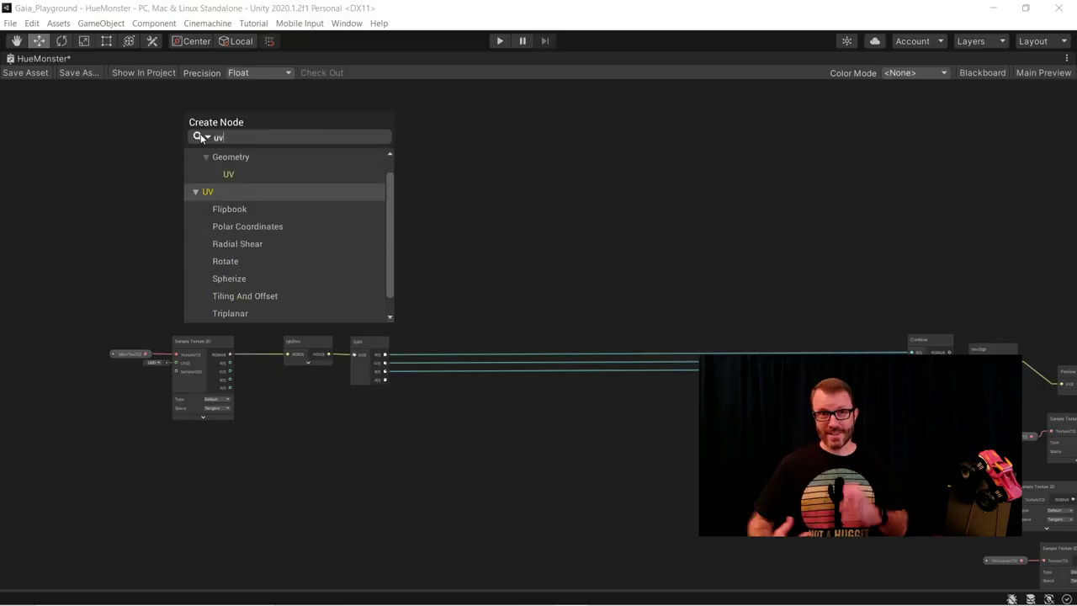
- Create a UV node, split it, and preview the R channel
key(Up)
key(Return)
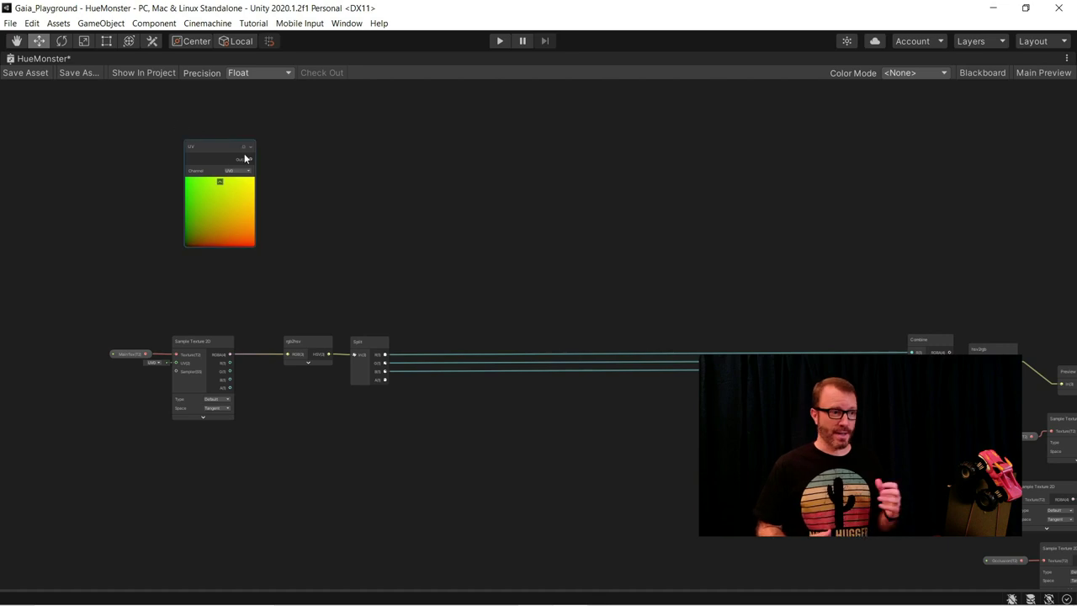
drag(264, 163, 260, 169)
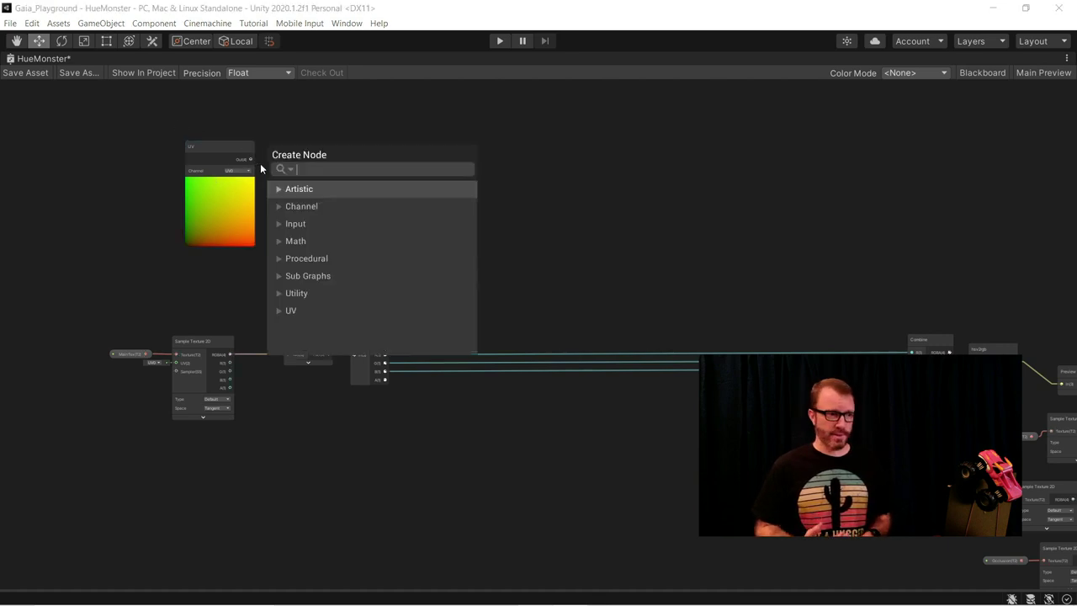
text(sp)
key(Return)
drag(284, 159, 343, 166)
text(pre)
key(Return)
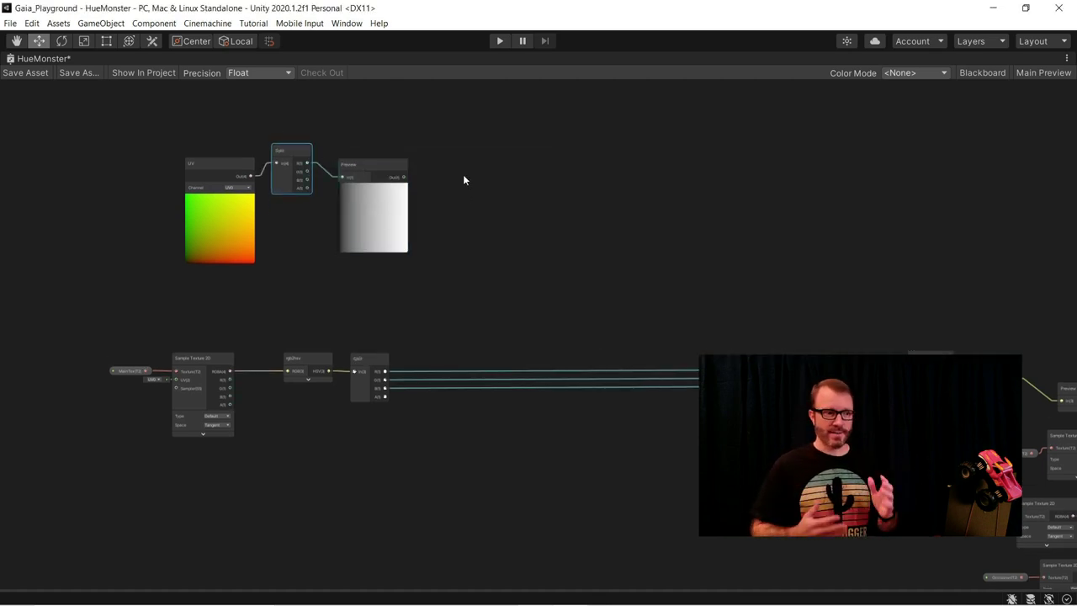
- Add a Smoothstep node fed by the Preview output
scroll(447, 169, up, 3)
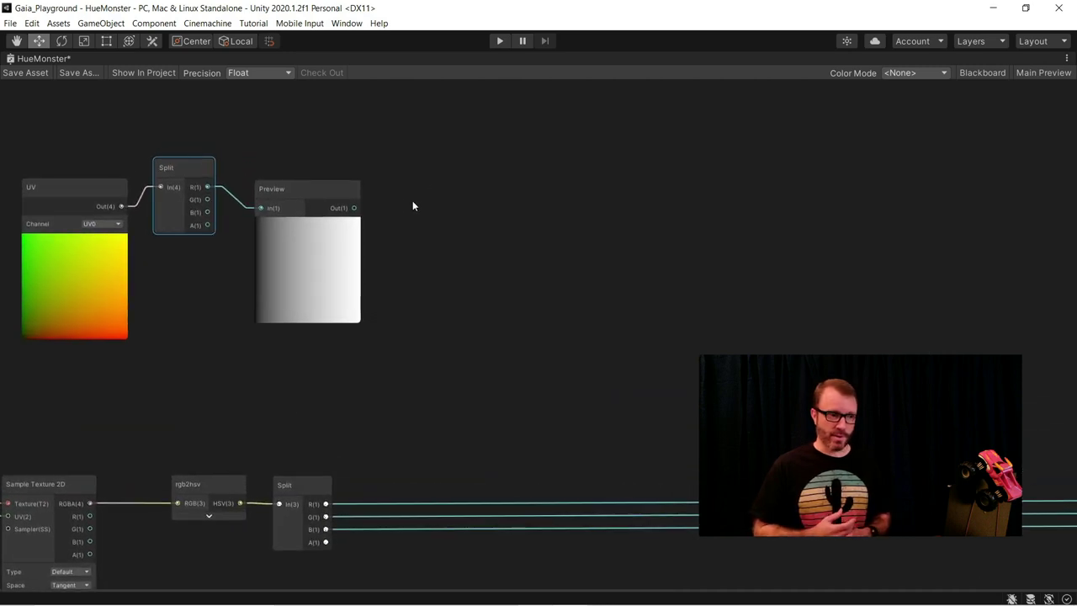
drag(353, 208, 485, 215)
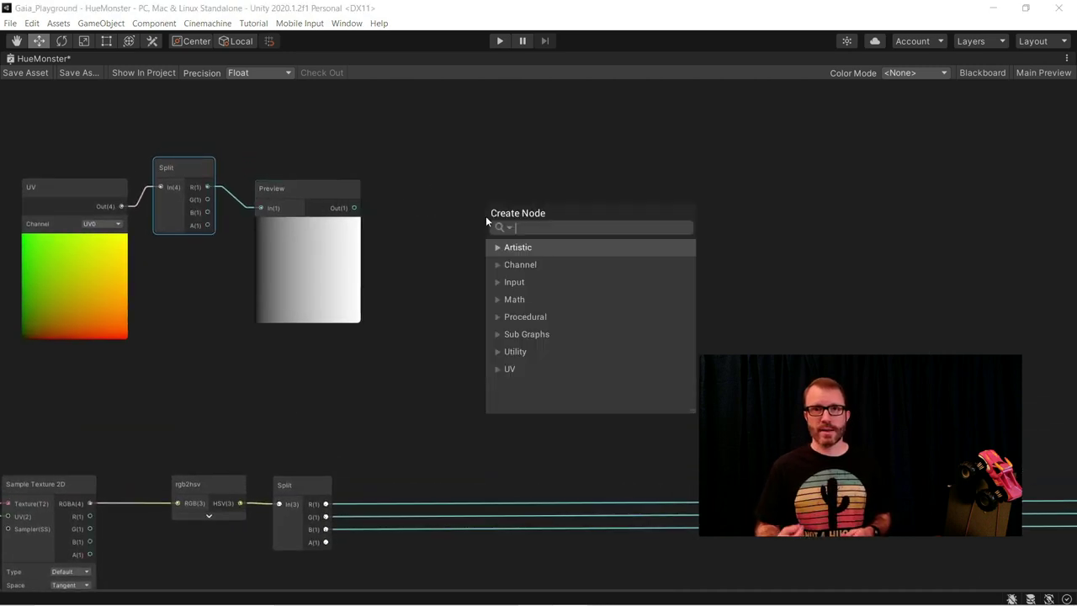
text(smoo)
key(Return)
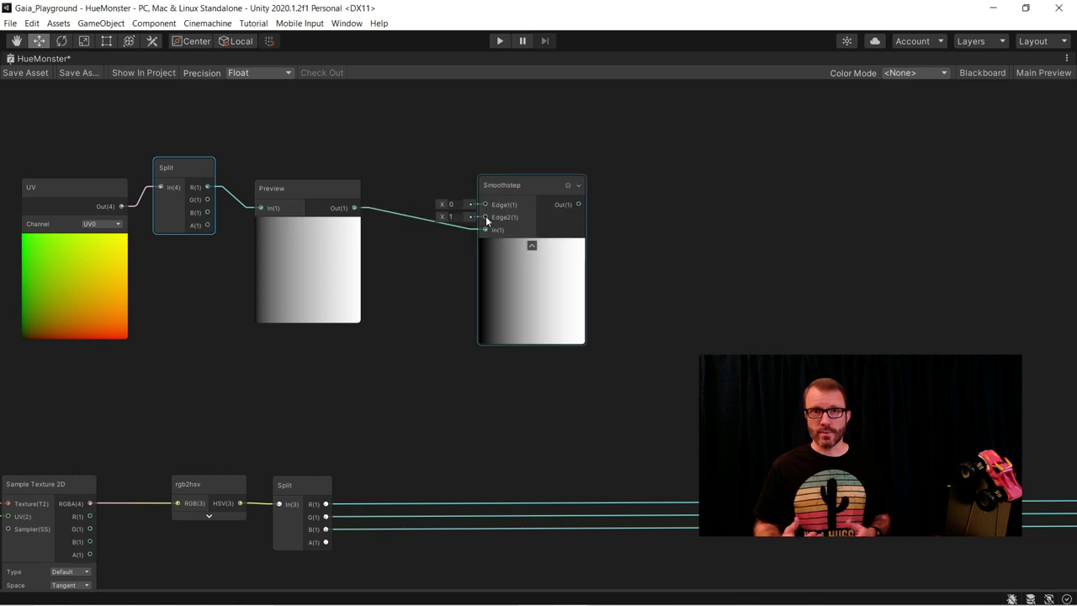
drag(518, 191, 518, 174)
middle_drag(454, 204, 490, 266)
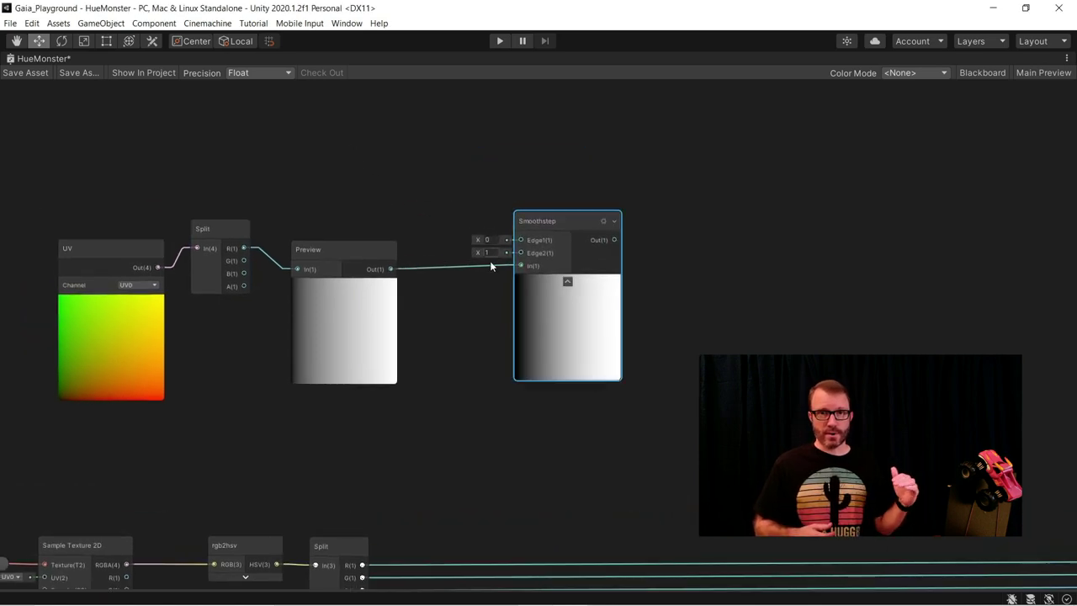
- Create a Vector 1 node with an Add node fed from its output
right_click(323, 137)
click(338, 134)
text(vector 1)
key(Return)
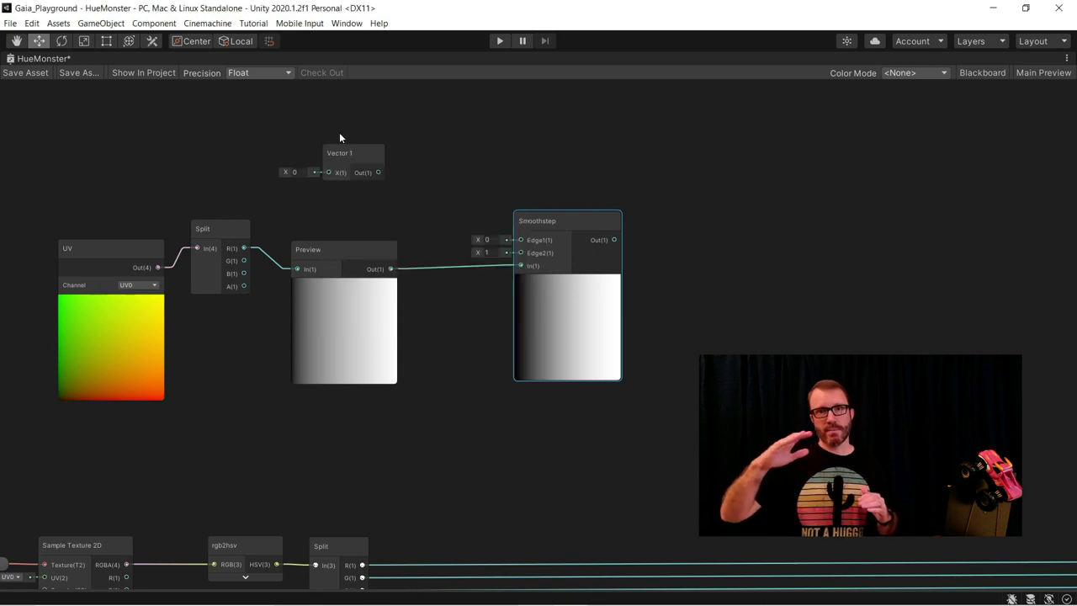
click(347, 146)
middle_drag(346, 146, 391, 197)
drag(391, 198, 401, 210)
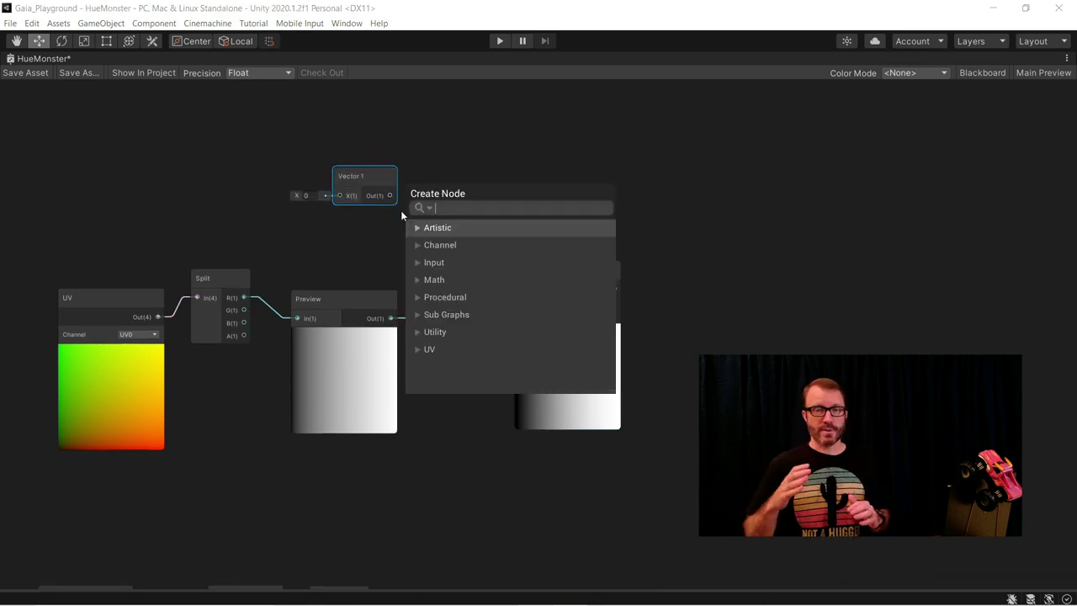
text(add)
key(Return)
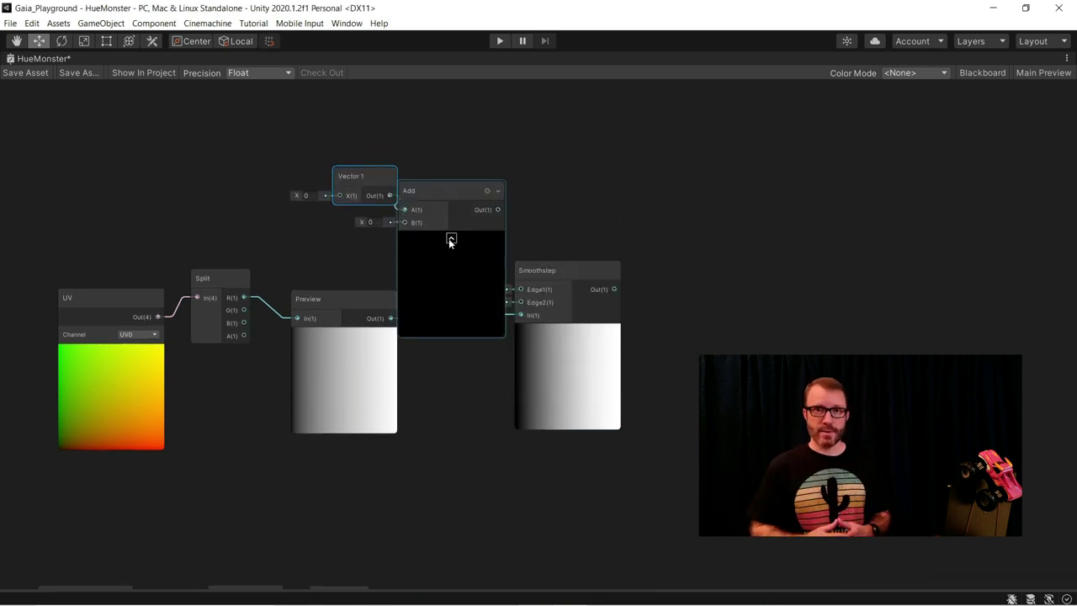
click(451, 240)
drag(428, 205, 442, 214)
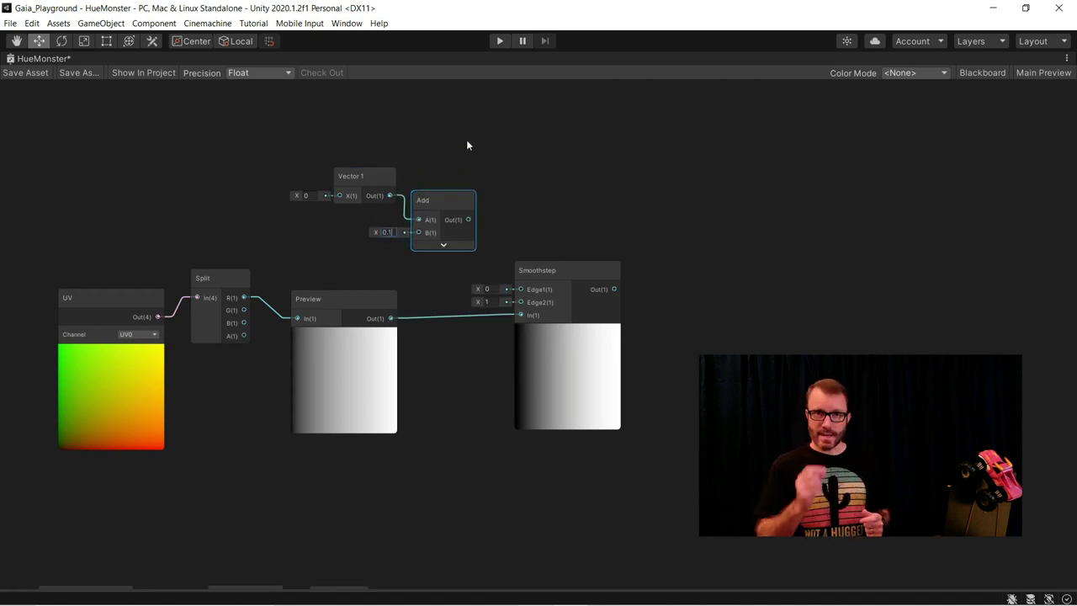
- Wire Add into Smoothstep Edge2 and Vector 1 into Edge1, setting Vector 1 to 0.5
drag(355, 177, 358, 149)
drag(542, 273, 560, 237)
drag(463, 227, 531, 268)
drag(423, 208, 409, 225)
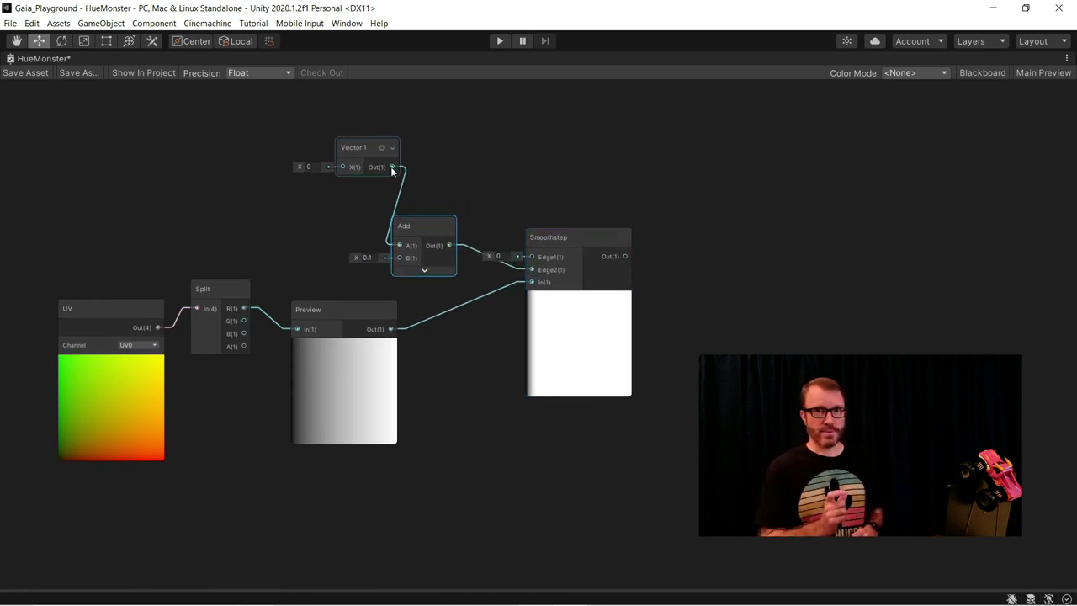
mouse_move(517, 249)
mouse_down()
mouse_move(536, 261)
mouse_move(525, 253)
mouse_up()
drag(367, 155, 333, 173)
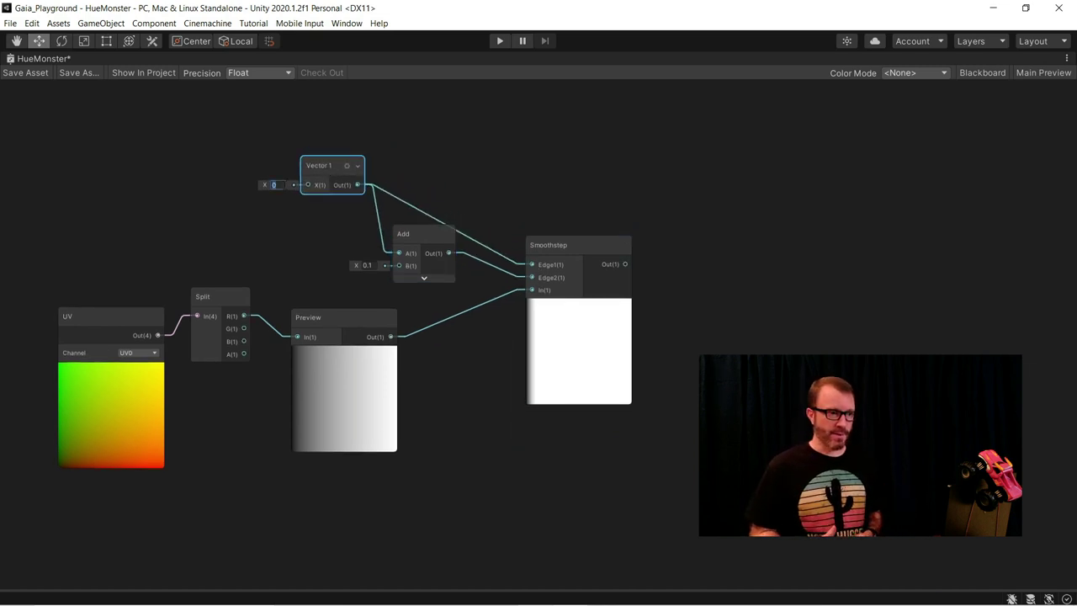
text(.5)
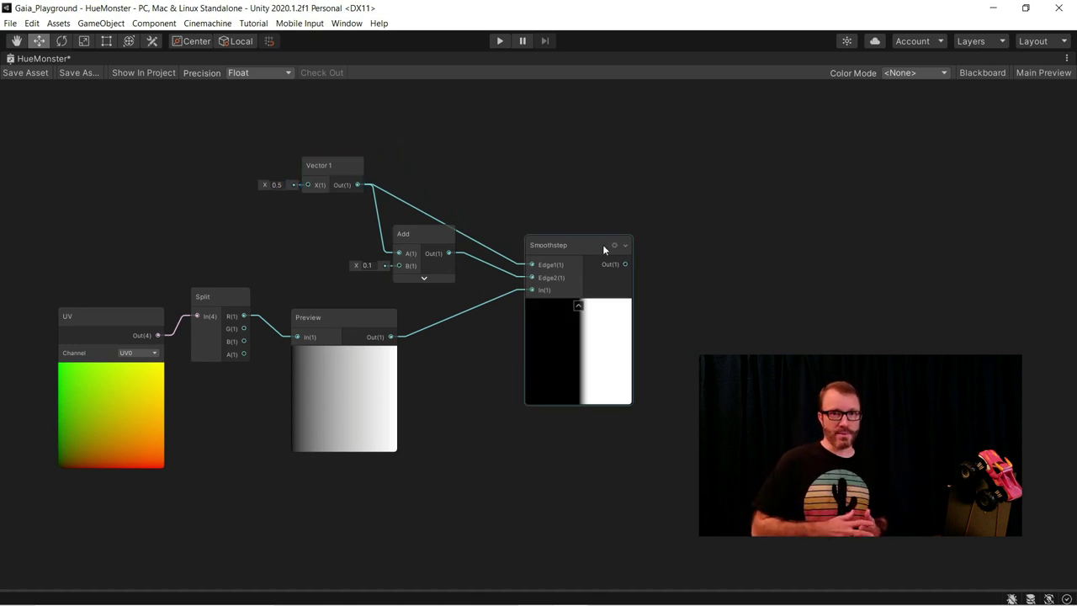
- Add a Step node fed by Smoothstep's output
drag(577, 256, 575, 264)
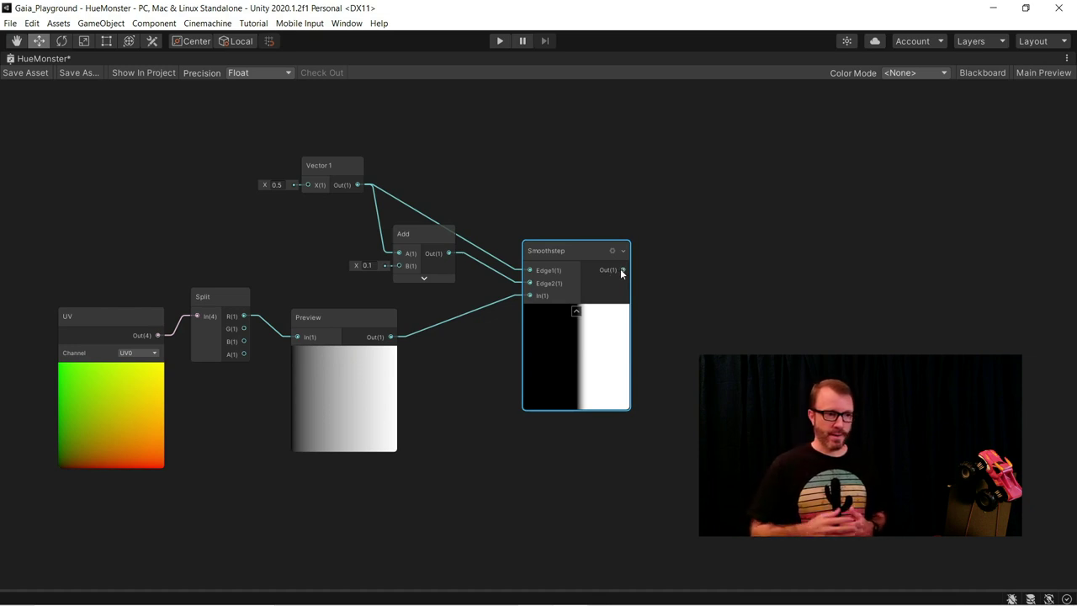
drag(619, 268, 667, 243)
text(sp)
key(BackSpace)
text(te)
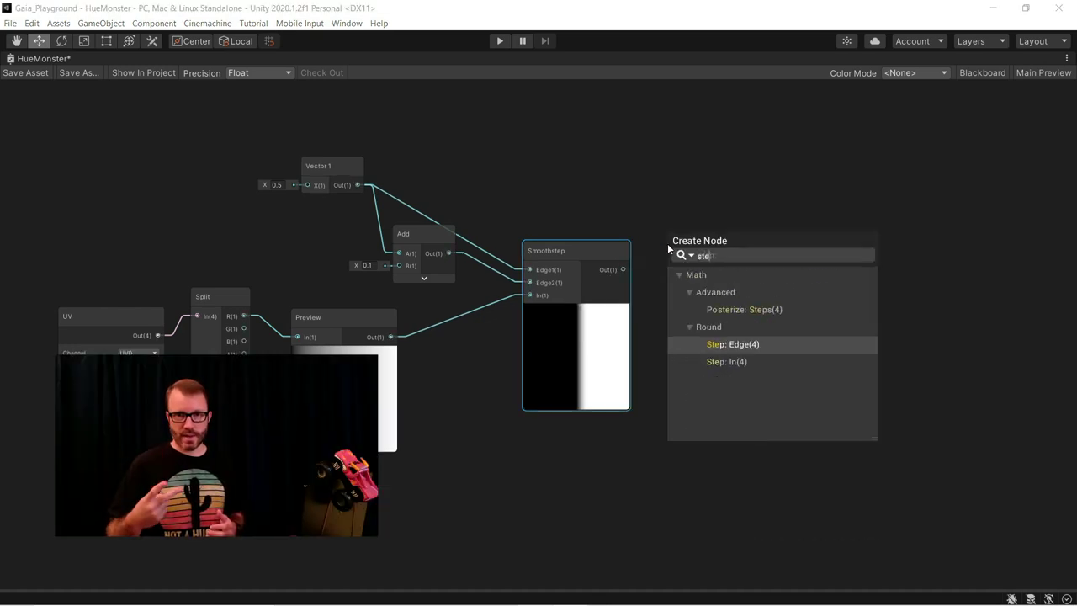
key(Down)
key(Return)
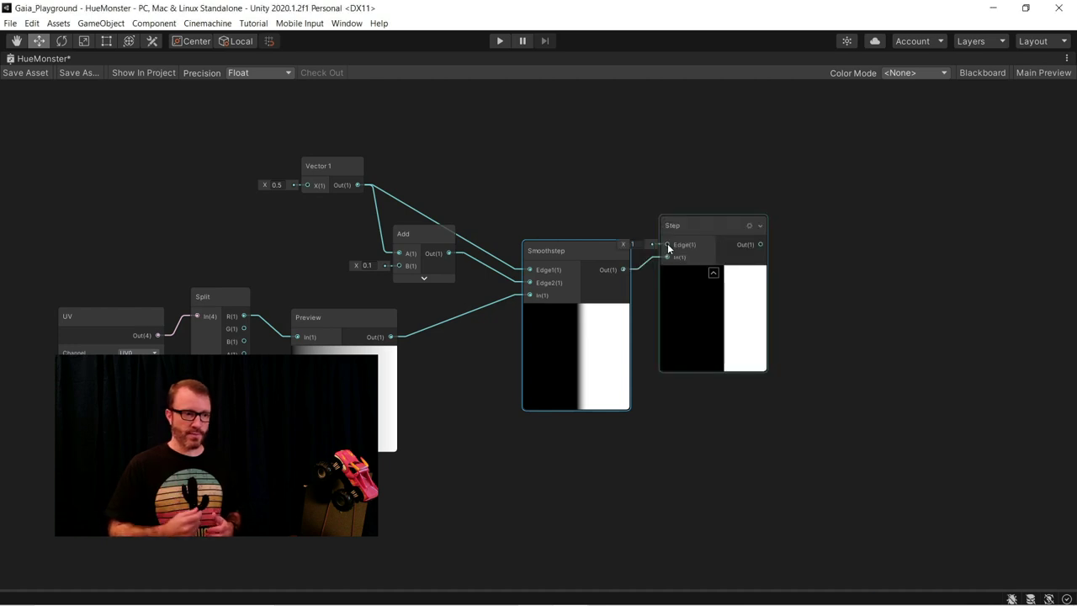
drag(723, 218, 734, 209)
- Duplicate the Step, feed it from Smoothstep, and set its edge to 0.01
key(ctrl+d)
drag(730, 261, 722, 392)
drag(650, 317, 688, 422)
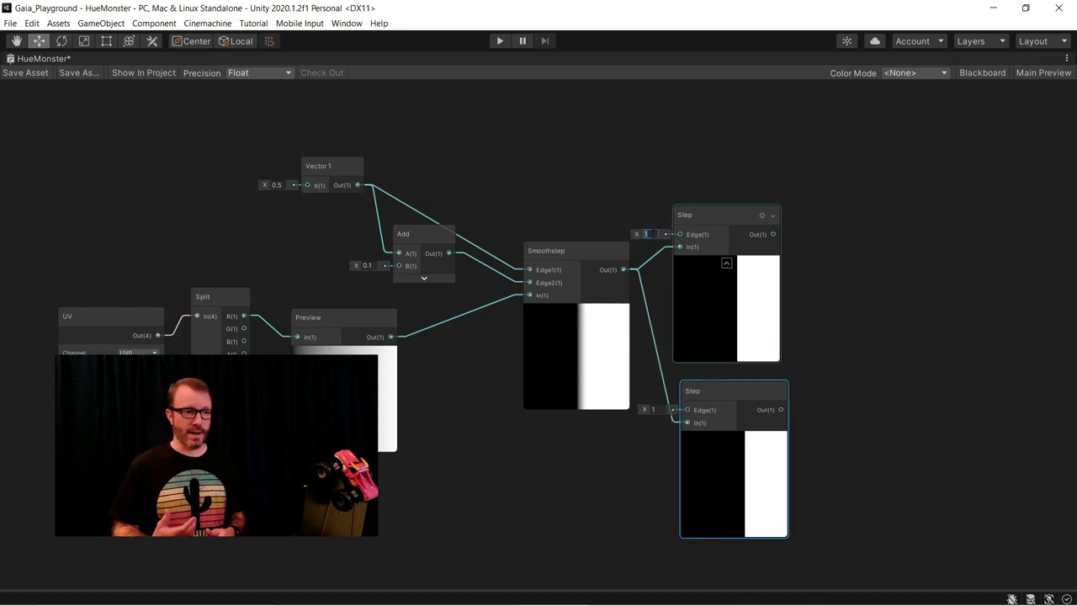
text(0.0)
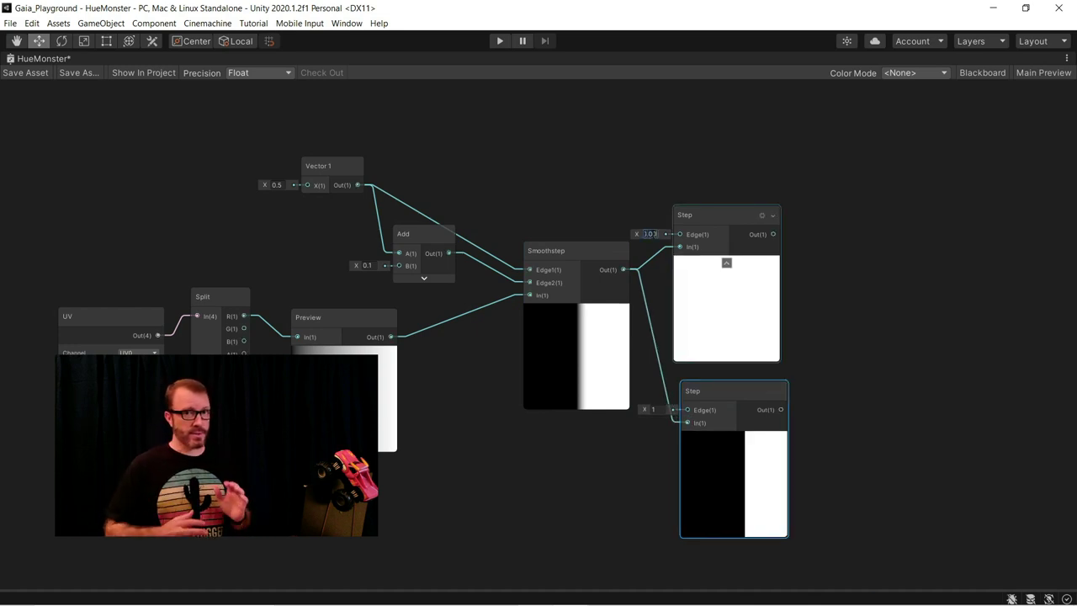
text(1)
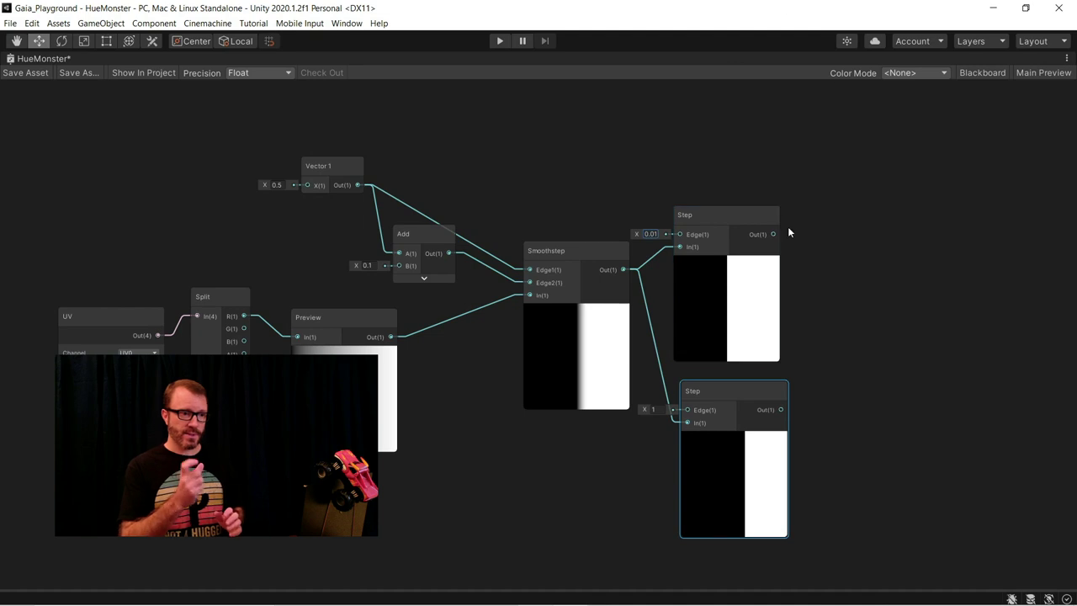
drag(733, 391, 725, 385)
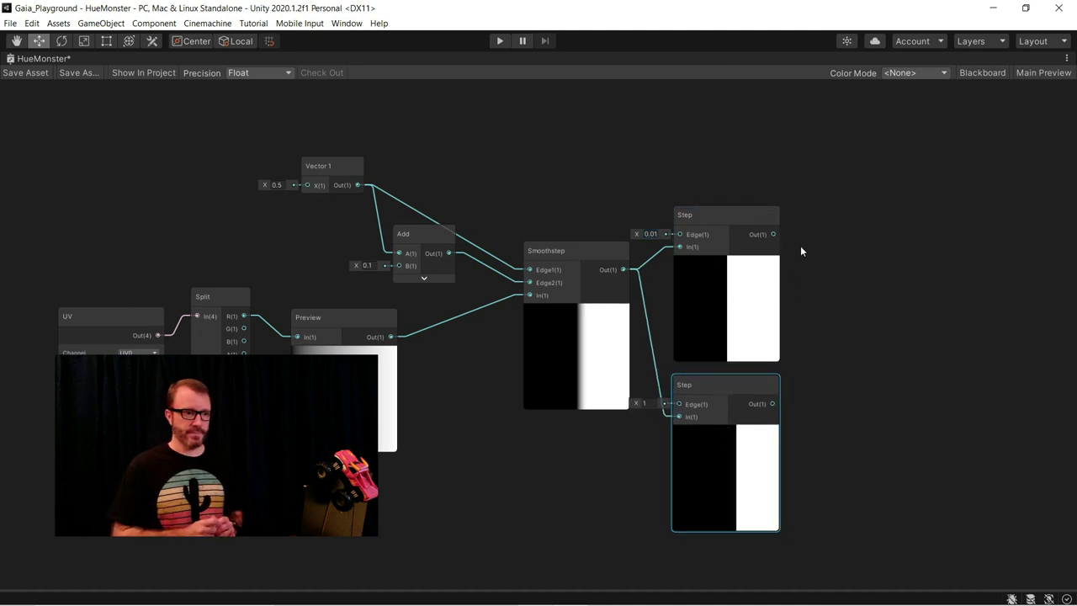
- Subtract the lower Step from the upper Step and nudge Vector1 to 0.58
drag(848, 280, 848, 280)
text(sub)
key(Return)
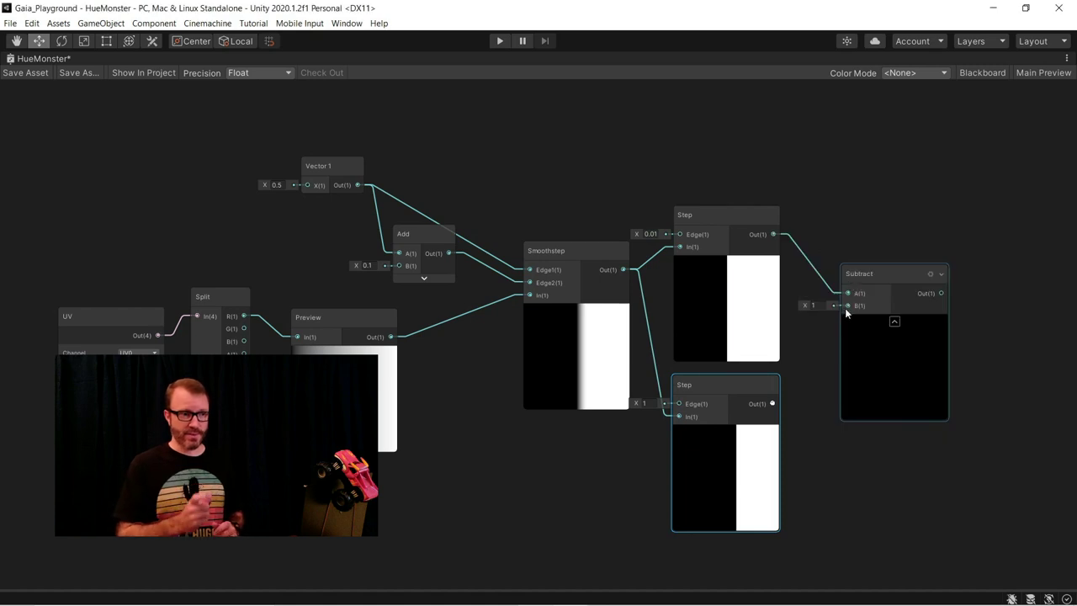
drag(846, 308, 773, 403)
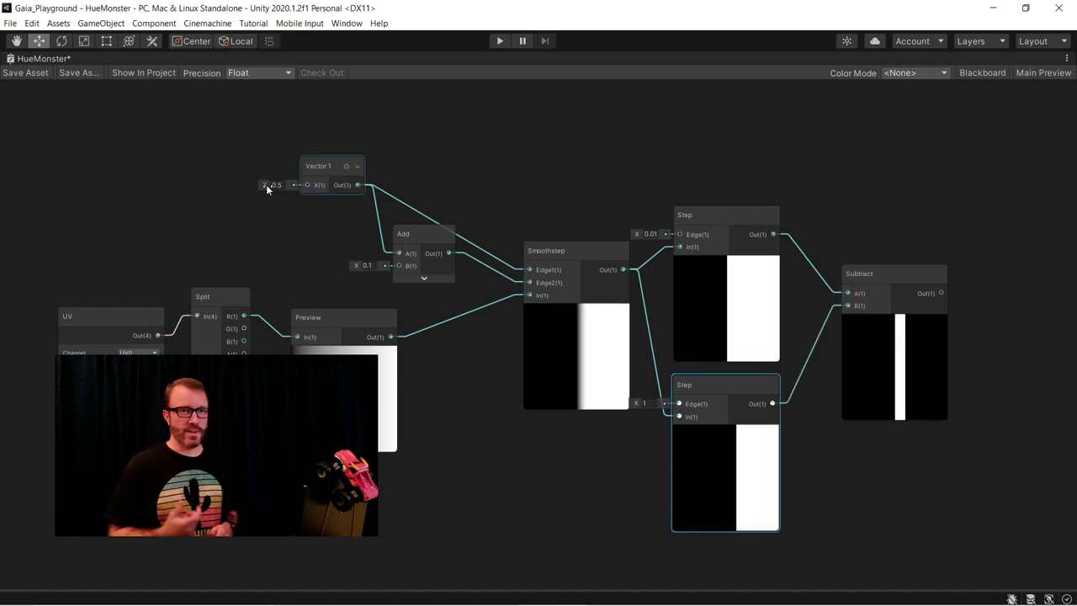
mouse_move(266, 188)
mouse_down()
mouse_move(256, 183)
mouse_move(265, 182)
mouse_up()
- Delete the UV, Split, Preview, Vector1 and Add test nodes
scroll(316, 240, down, 2)
drag(420, 434, 123, 331)
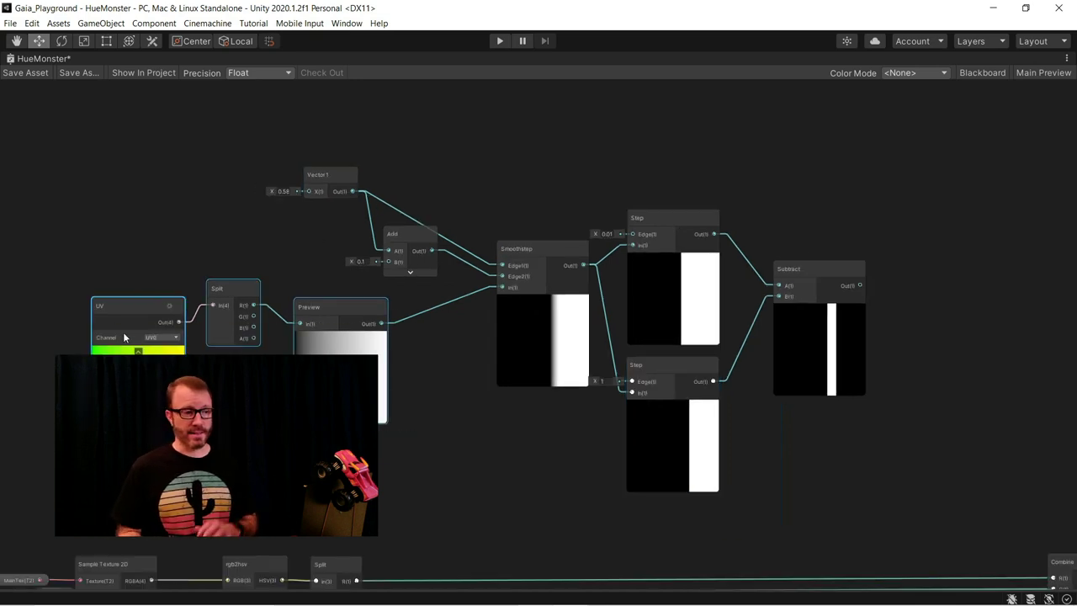
key(Delete)
drag(432, 301, 313, 176)
key(Delete)
drag(470, 346, 893, 243)
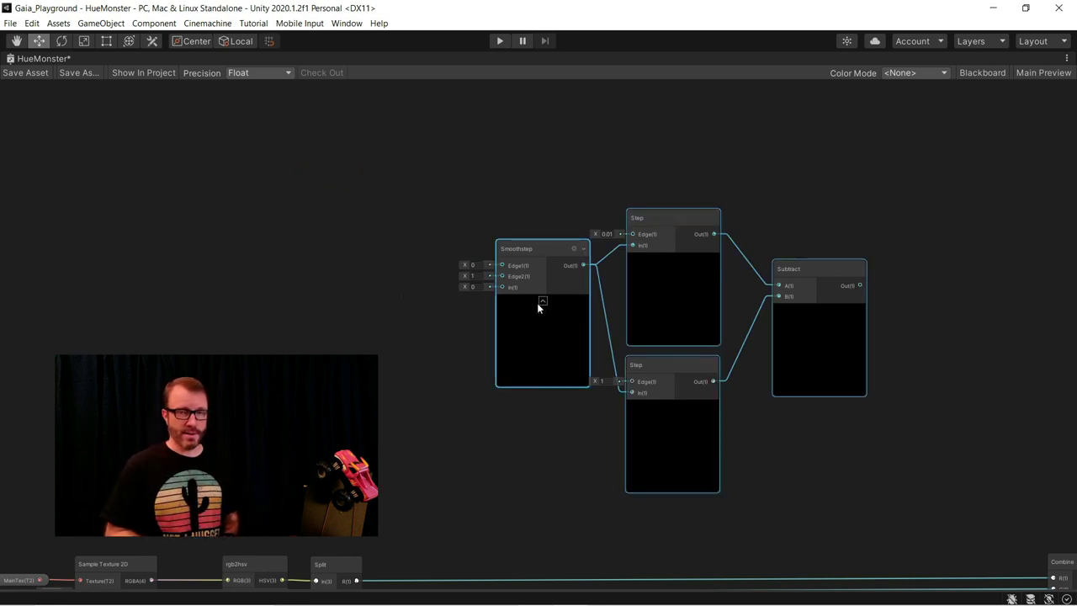
- Tidy the band nodes and wire the hue Split R into Smoothstep's In
click(542, 300)
drag(529, 253, 538, 300)
drag(648, 360, 618, 354)
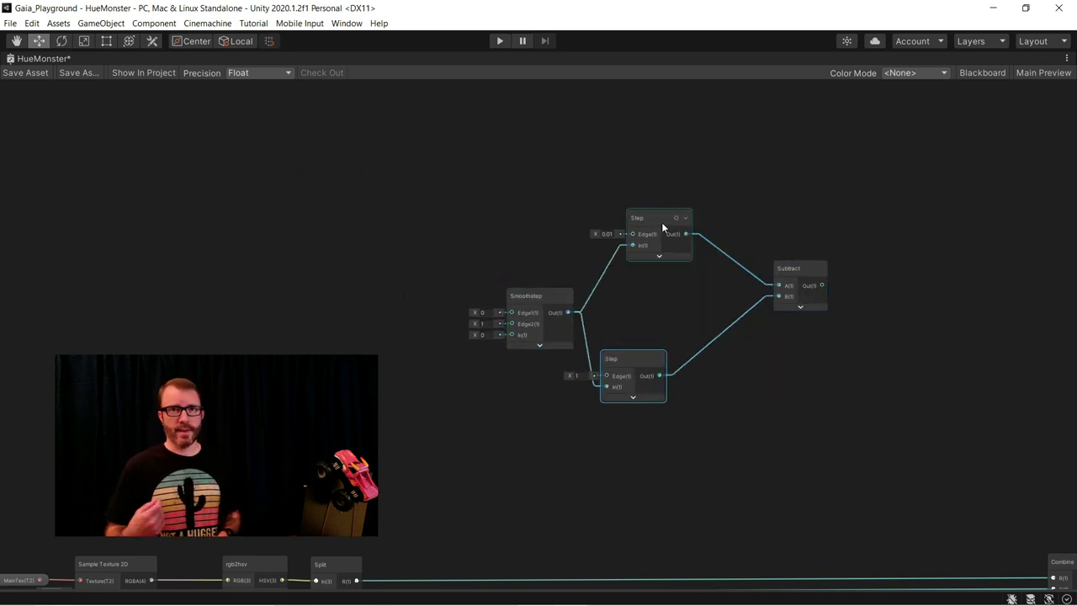
drag(655, 227, 638, 264)
drag(799, 271, 745, 297)
drag(529, 309, 443, 392)
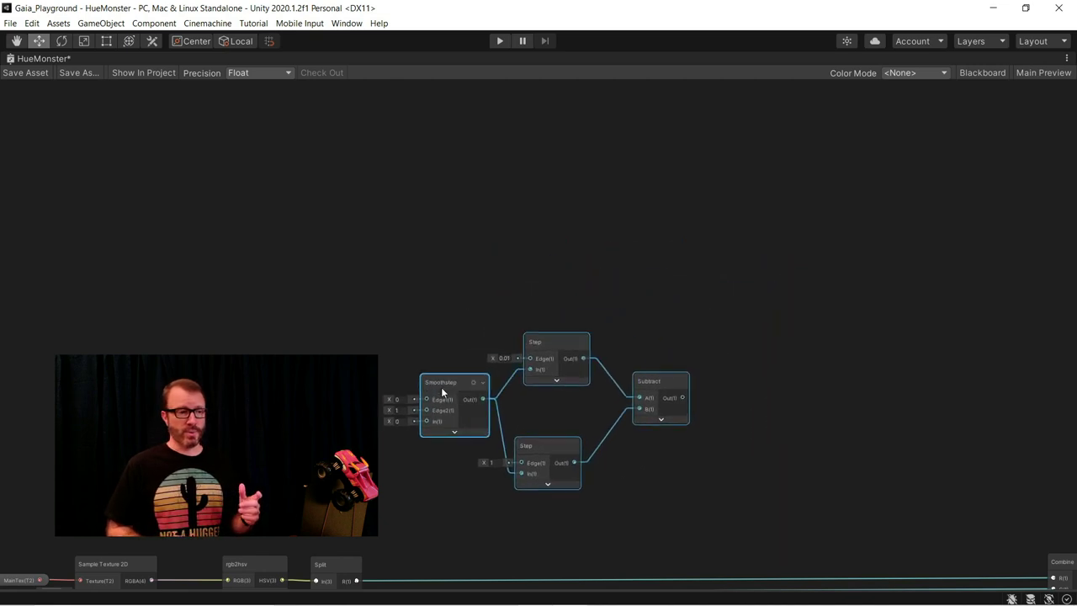
middle_drag(442, 392, 443, 331)
drag(357, 518, 428, 364)
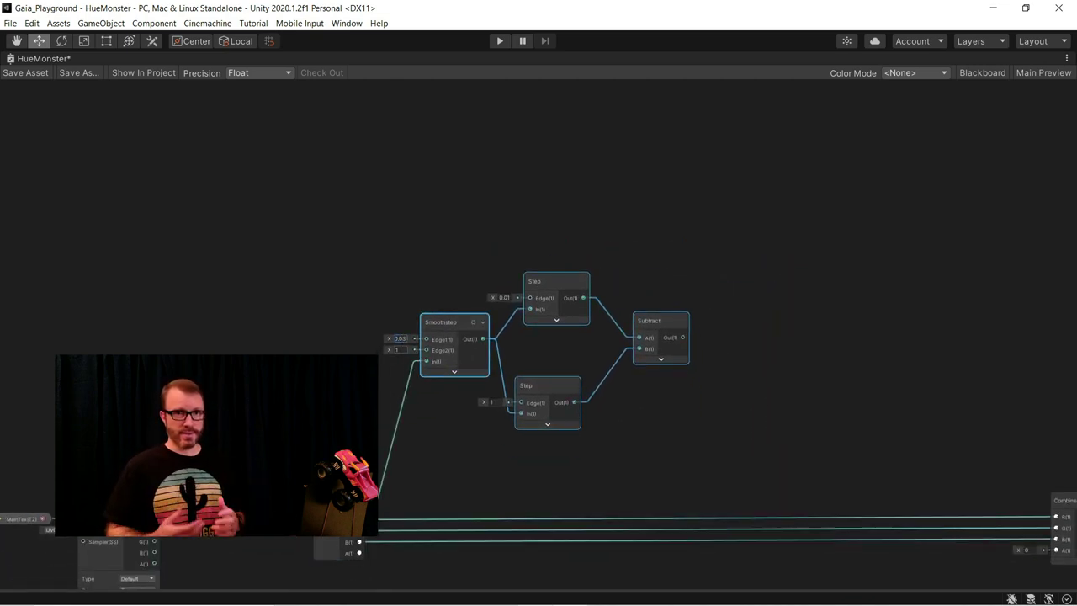
click(626, 397)
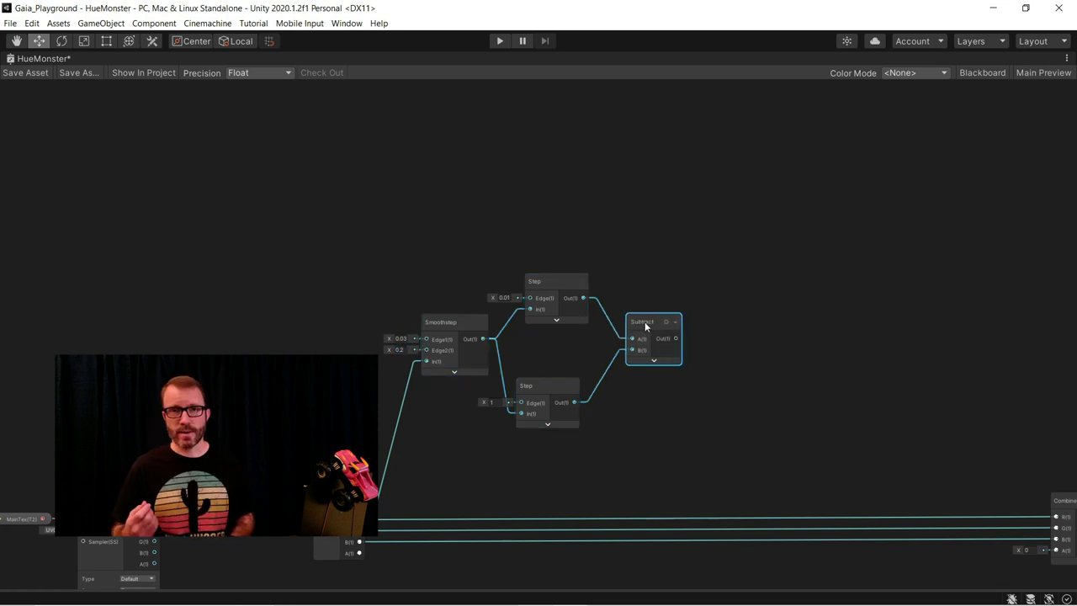
- Branch Subtract into a One Minus with Multiply and a second Multiply
drag(641, 321, 636, 326)
drag(672, 342, 794, 351)
text(one)
key(Return)
text(multiply)
key(Return)
click(845, 349)
key(ctrl+d)
drag(666, 342, 805, 444)
- Sum the Multiply results in an Add node feeding Combine's R input
middle_drag(982, 440, 865, 409)
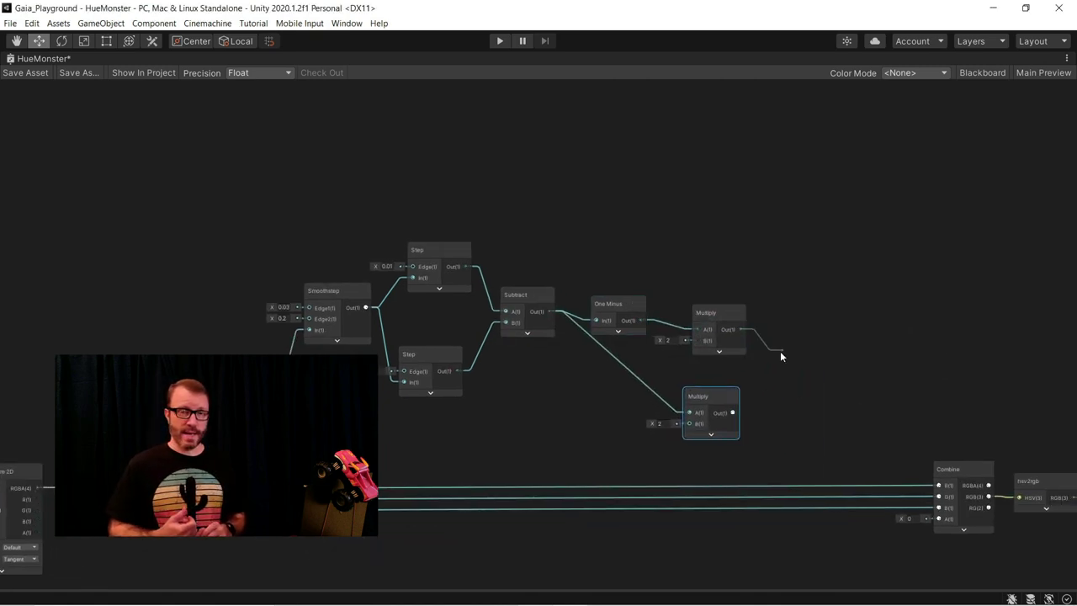
drag(781, 357, 780, 357)
text(add)
key(Return)
click(818, 380)
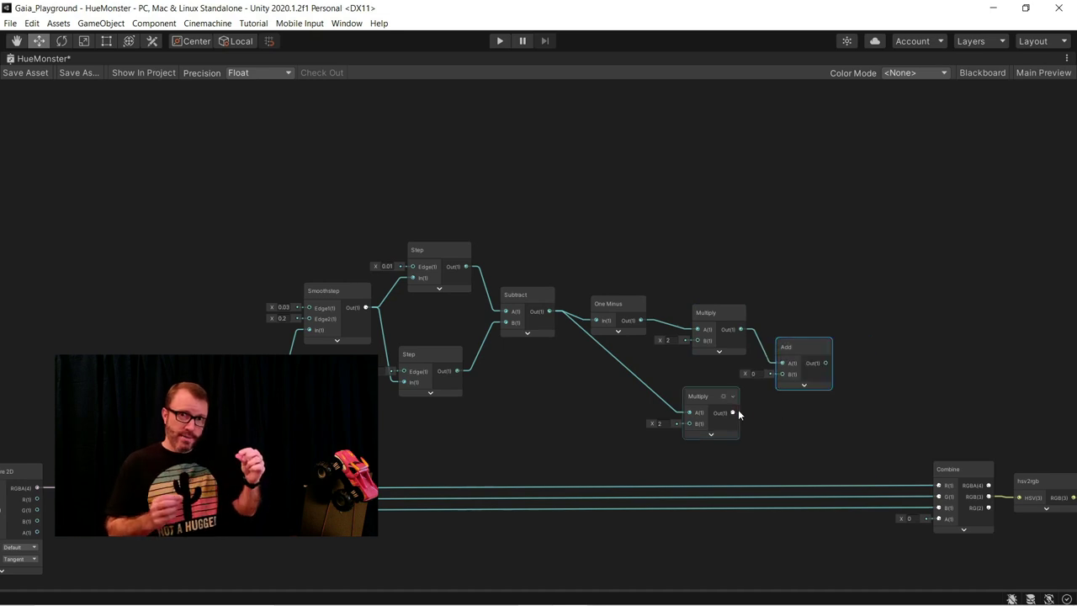
drag(906, 420, 939, 486)
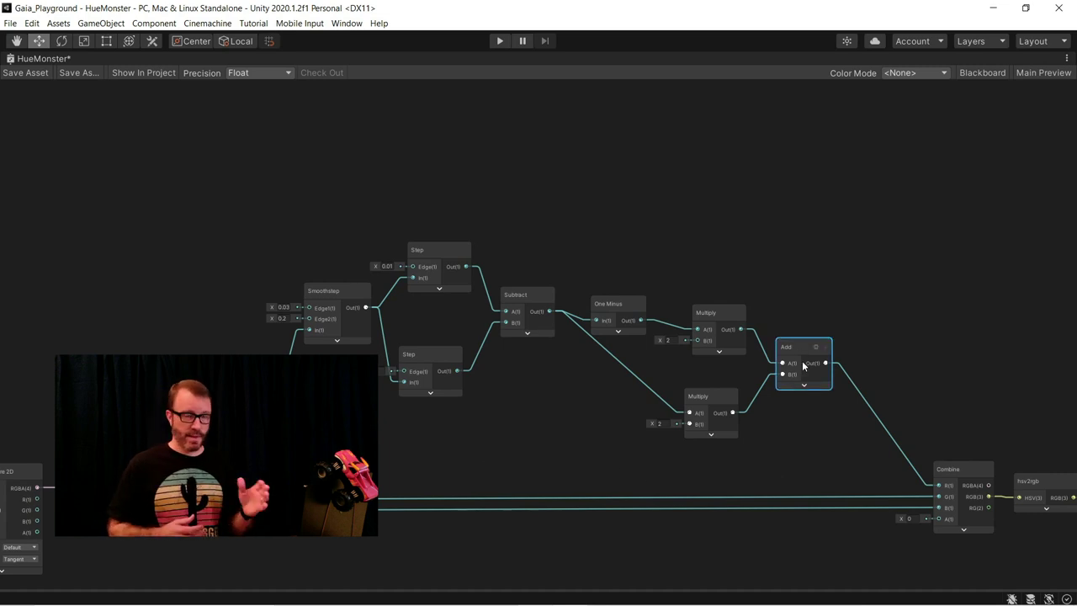
- Add a second Add node combining the hue with the Shift property
key(ctrl+d)
drag(803, 365, 577, 430)
click(990, 75)
click(38, 224)
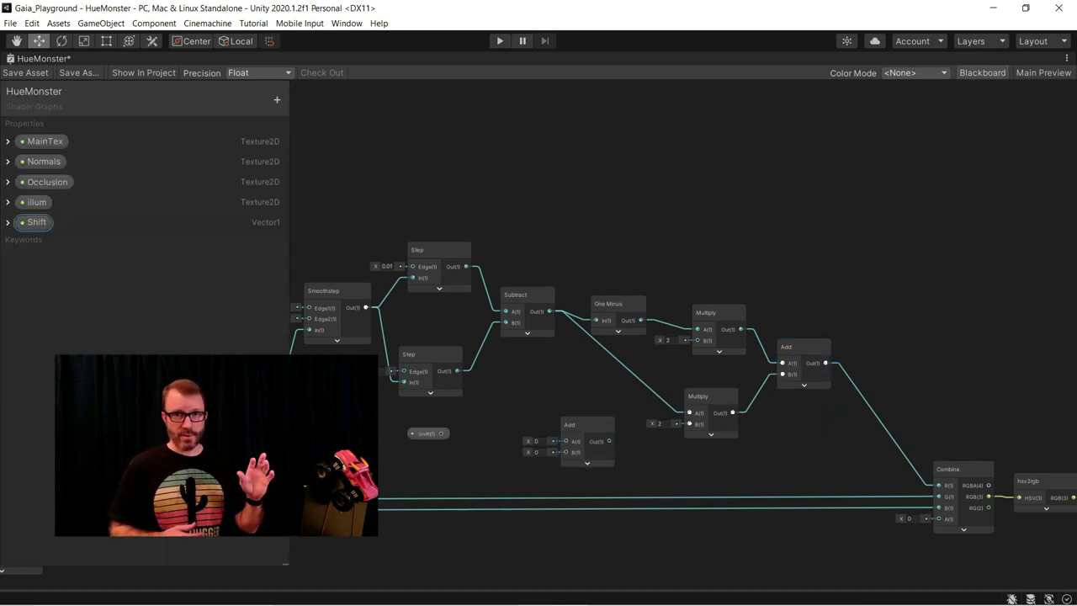
click(981, 73)
drag(439, 434, 467, 452)
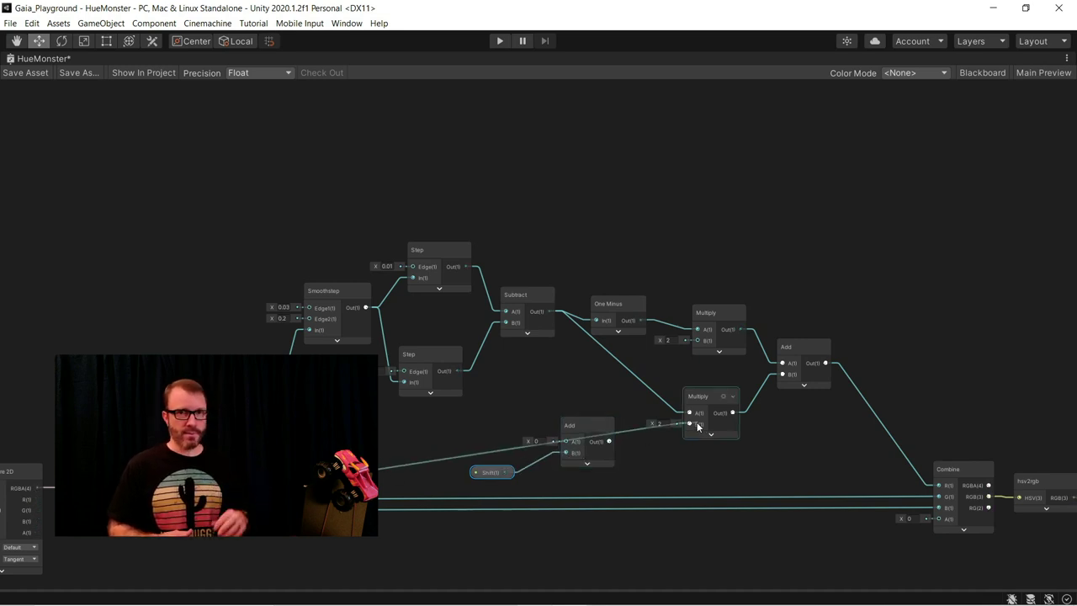
drag(696, 427, 698, 340)
shift+click(581, 424)
drag(494, 473, 505, 436)
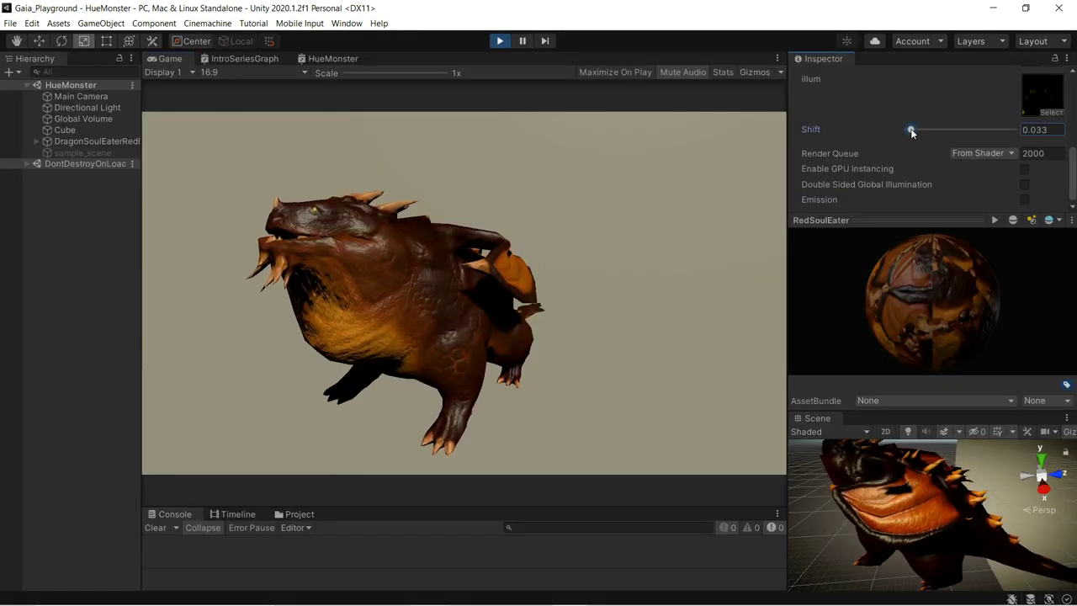
- Drag the material's Shift slider to 0.359, turning the monster from brown to green
drag(910, 130, 975, 132)
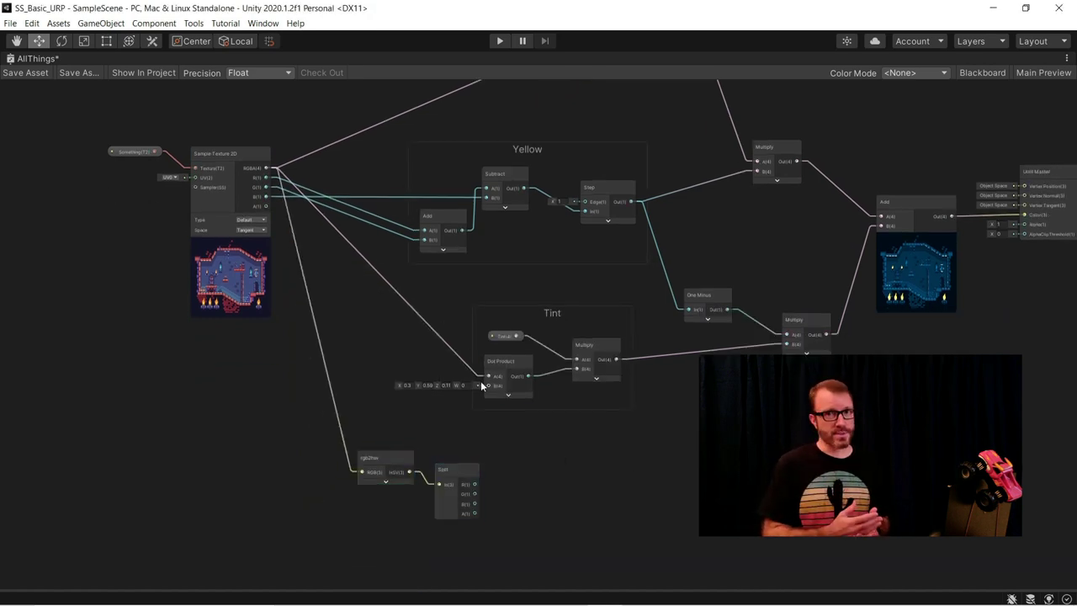
click(500, 380)
key(Delete)
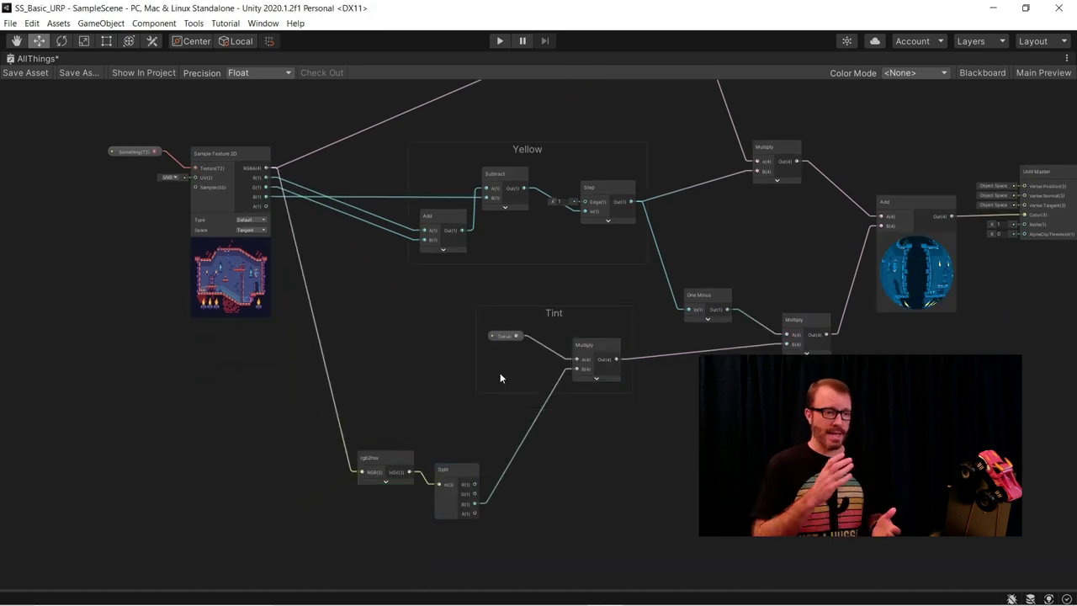
- Remove the Dot Product from Tint and add a Smoothstep node fed by Split's R output
drag(381, 460, 378, 463)
drag(476, 482, 556, 481)
text(smooth)
key(Return)
- Add a Vector1 property named SafeHue with a default value of 0.1
click(982, 72)
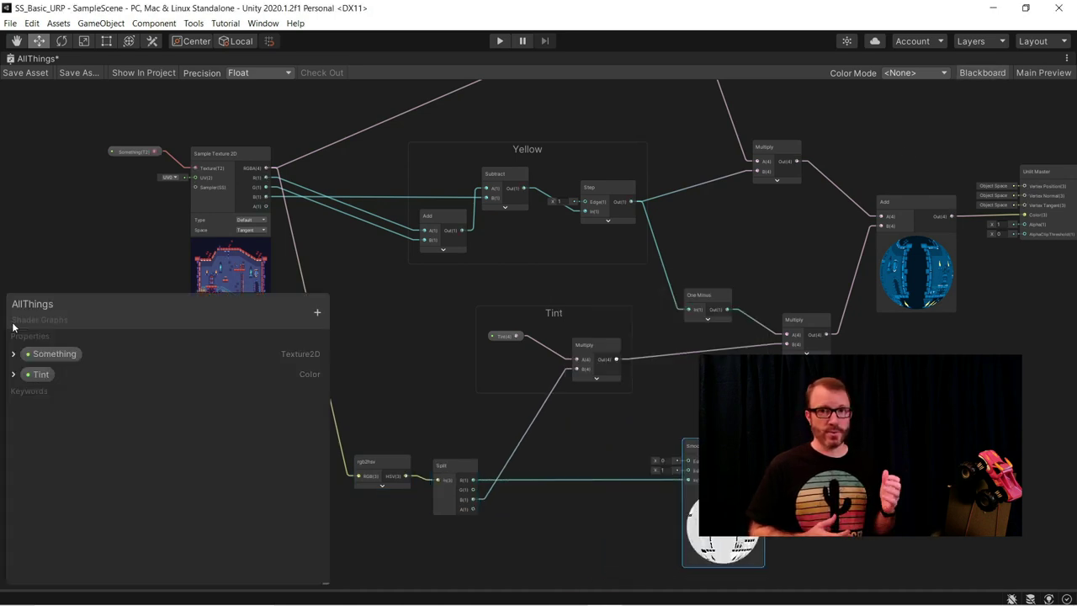
click(317, 312)
click(362, 327)
text(SafeHue)
key(Return)
click(126, 447)
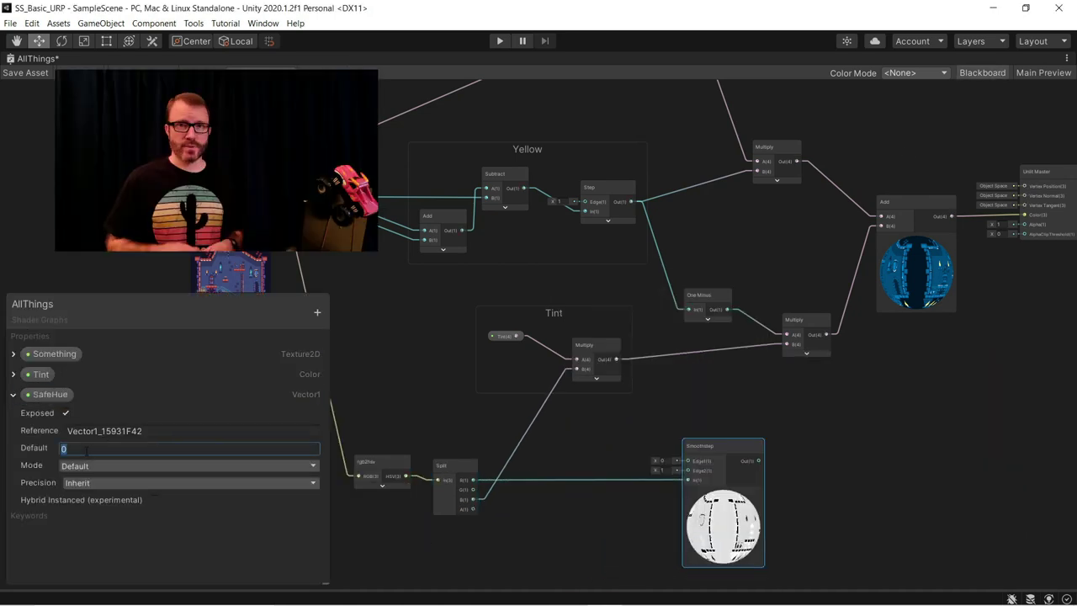
text(0.1)
click(565, 454)
click(981, 74)
- Build Add, two Step and Subtract nodes from SafeHue around the Smoothstep mask
drag(602, 455, 589, 444)
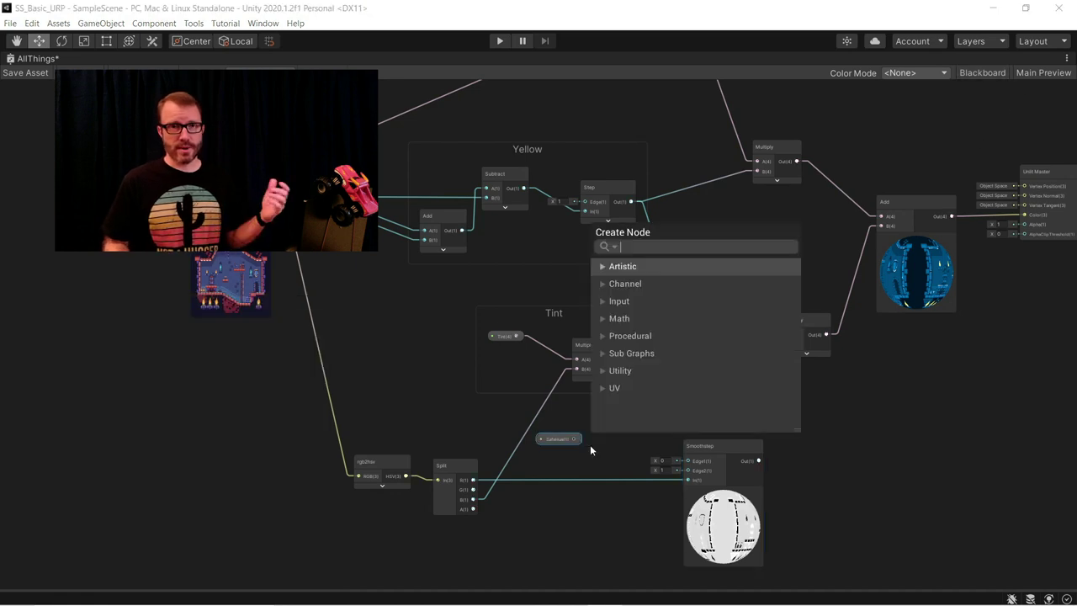
text(add)
key(Return)
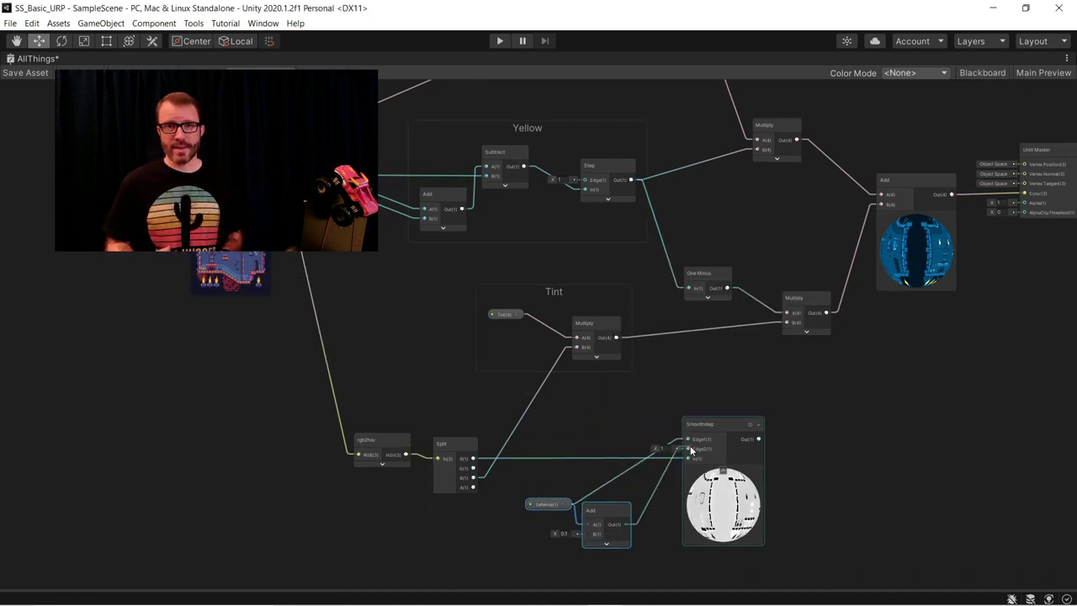
drag(627, 524, 781, 426)
text(step)
key(Return)
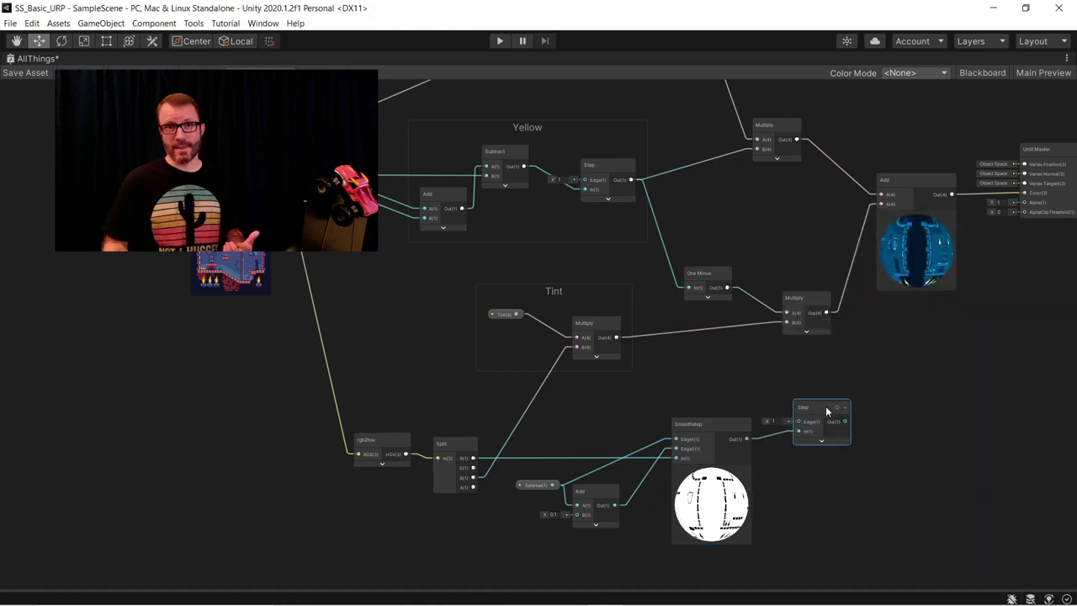
key(ctrl+d)
drag(875, 423, 877, 423)
text(sub)
key(Return)
scroll(688, 227, down, 2)
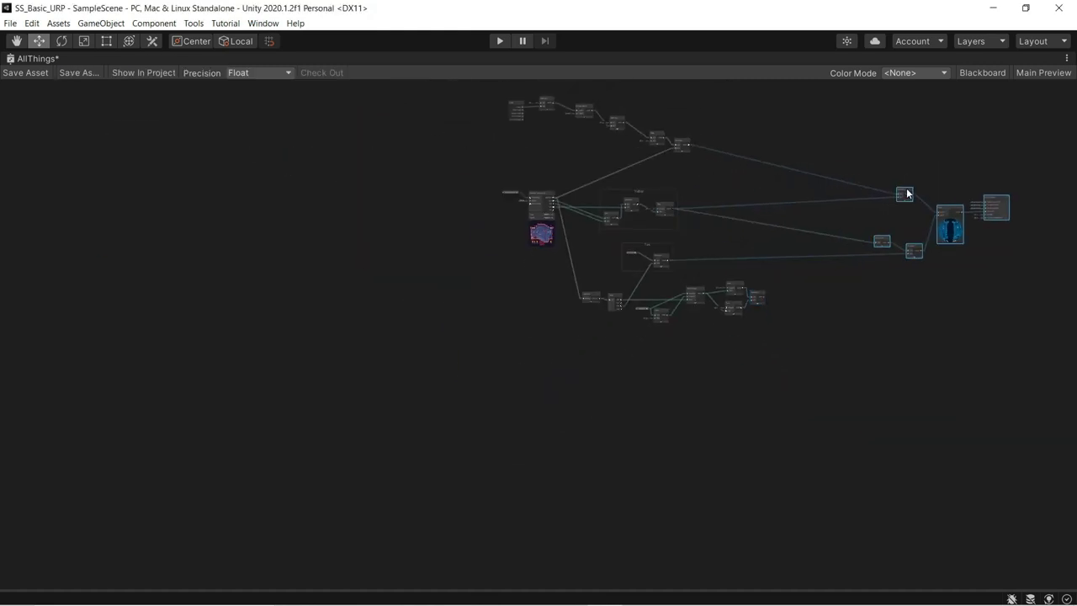
- Try SafeHue values on the material, about 0.078 and 0.033, before settling on 0.94
scroll(728, 412, up, 2)
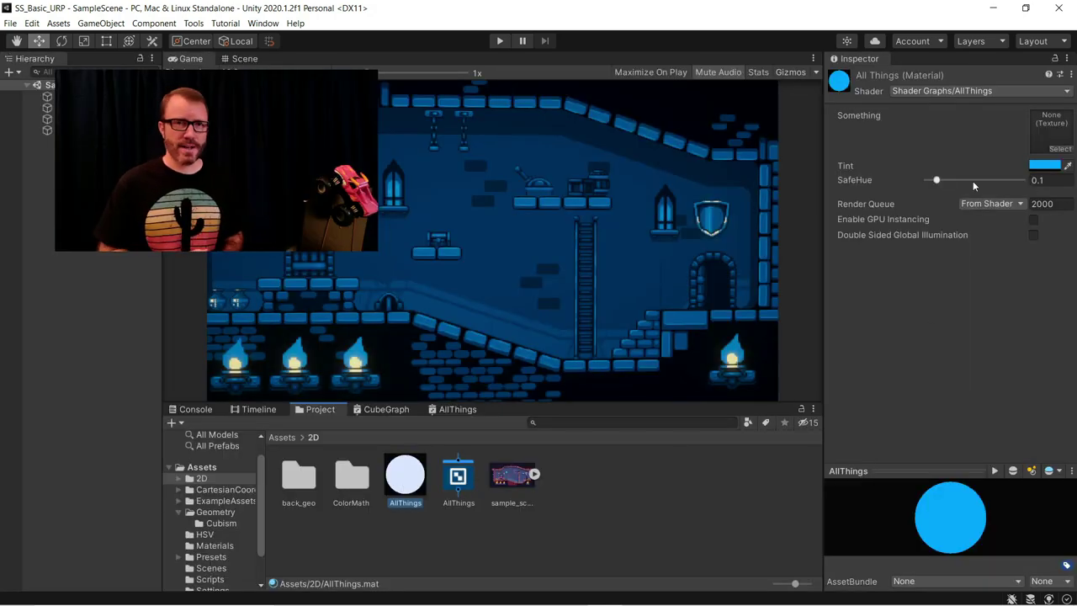
click(938, 180)
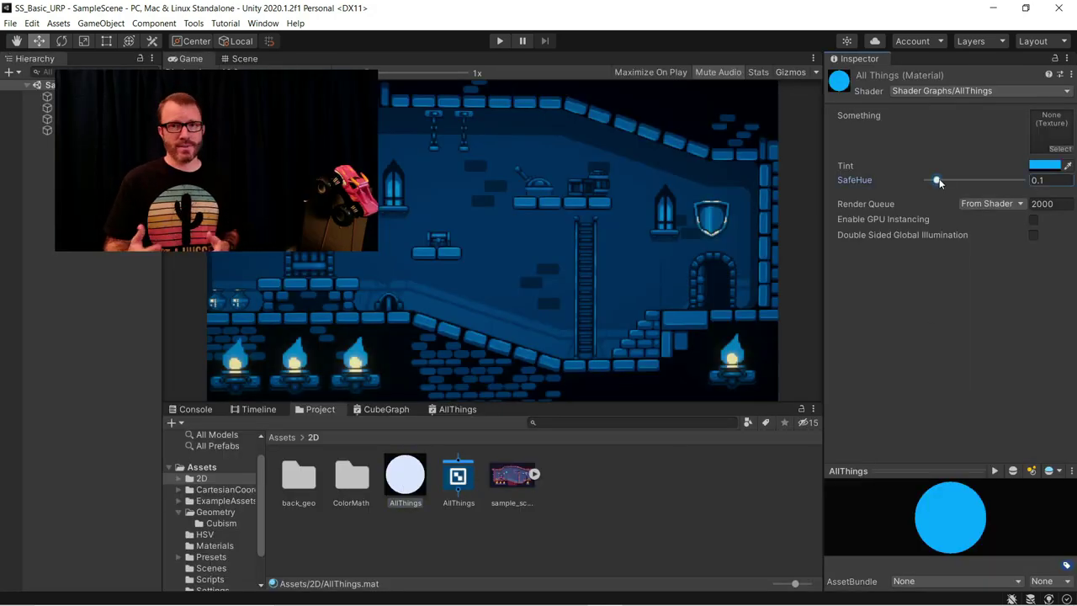
drag(939, 182, 932, 182)
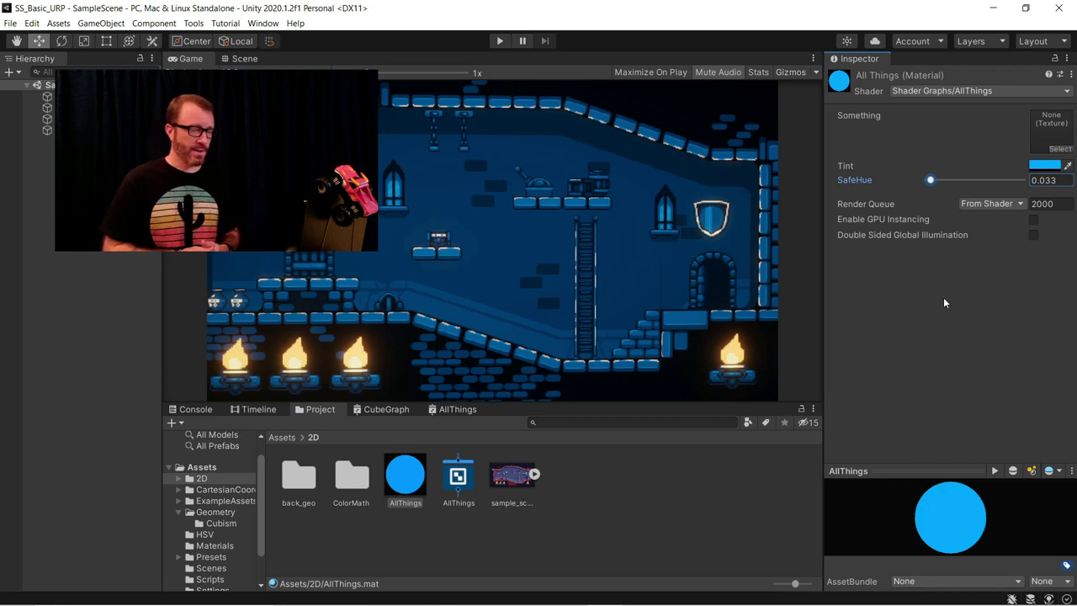
click(1047, 180)
key(BackSpace)
text(2)
key(BackSpace)
text(3)
key(Return)
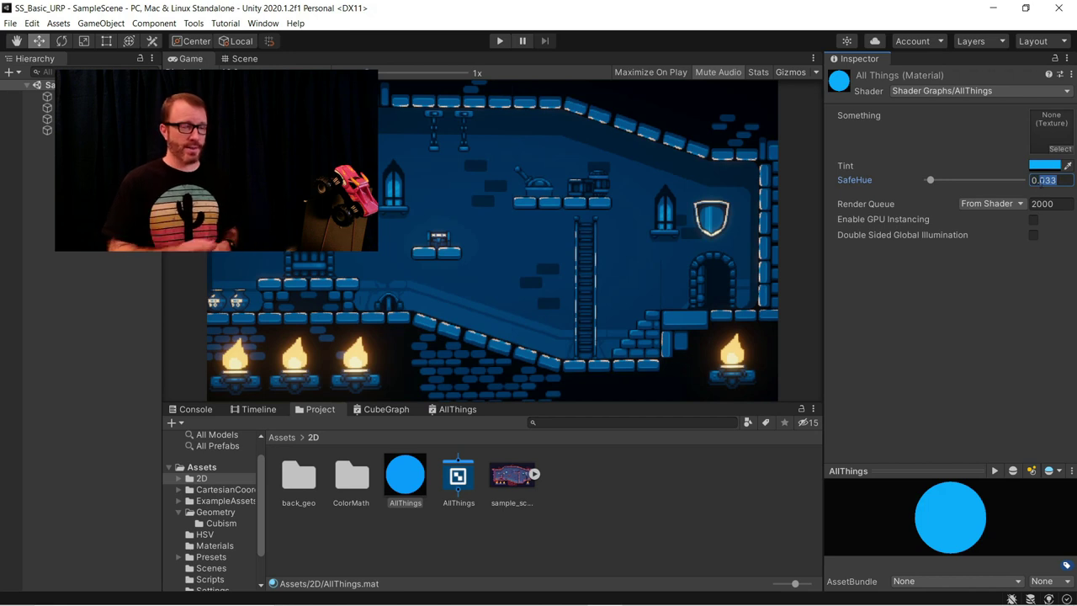
text(0.94)
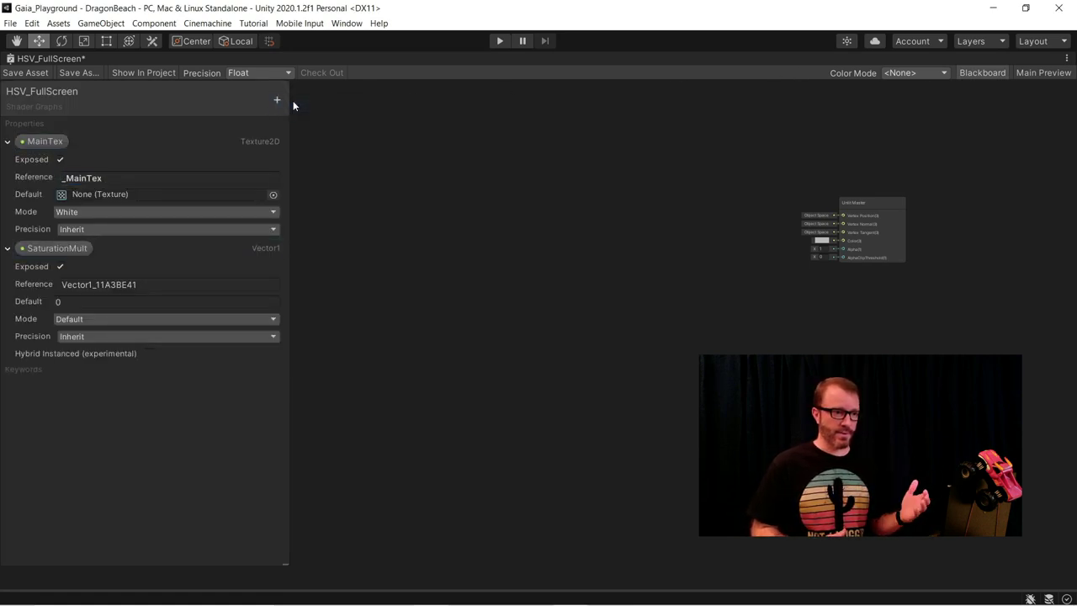
- Make SaturationMult a slider with a maximum of 10
click(166, 319)
click(89, 348)
click(166, 336)
text(10)
- Place SaturationMult and MainTex in the graph and sample MainTex with a Sample Texture 2D node
key(Return)
drag(476, 186, 477, 186)
drag(45, 140, 486, 265)
click(982, 73)
text(sa)
key(Return)
click(312, 315)
text(rgb)
- Chain rgb2hsv, Split, Combine and hsv2rgb into the Unlit Master Color input
key(Return)
click(387, 255)
text(split)
key(Return)
text(combine)
key(Return)
drag(549, 278, 580, 269)
text(hsv)
- Wire Split's channels into Combine, multiplying saturation by SaturationMult
key(Return)
drag(642, 284, 842, 241)
drag(602, 269, 739, 226)
drag(502, 339, 178, 181)
drag(285, 238, 270, 205)
drag(442, 246, 627, 234)
scroll(550, 267, up, 5)
drag(242, 173, 225, 180)
drag(217, 281, 308, 211)
text(multiply)
key(Return)
drag(262, 176, 539, 276)
click(354, 244)
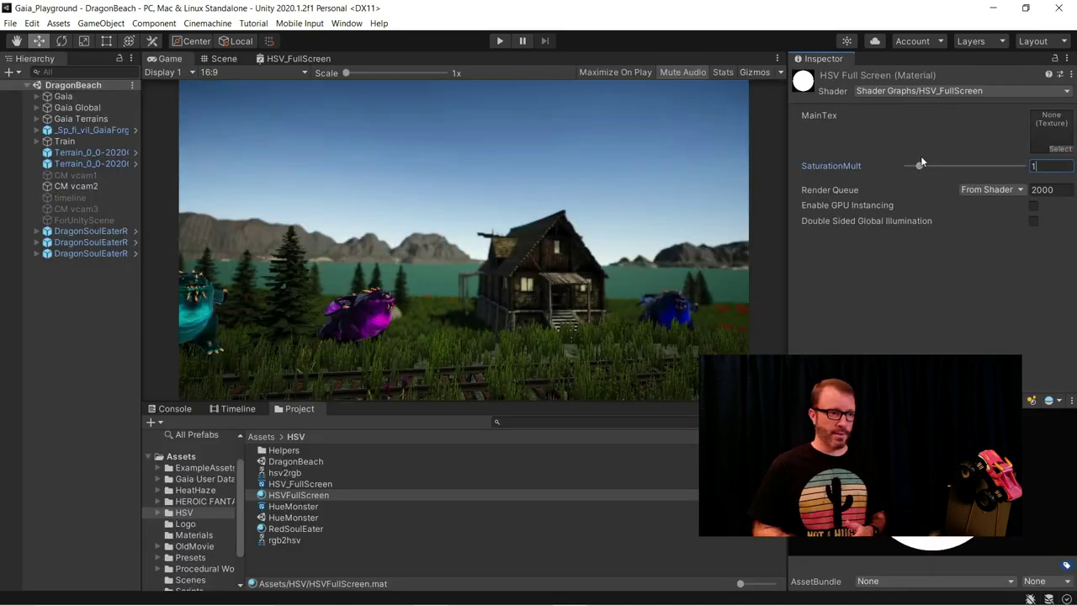
- Drag SaturationMult on the HSV Full Screen material down to about 0.26
drag(919, 168, 972, 177)
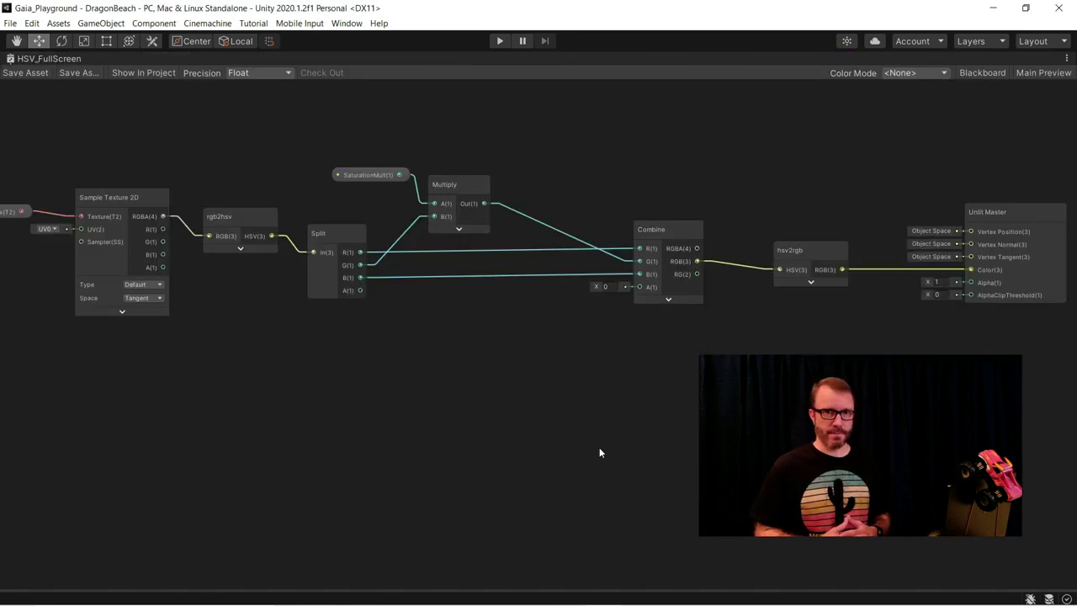
- Add a ContrastyThing Vector1 slider property and place it in the graph
scroll(599, 453, up, 1)
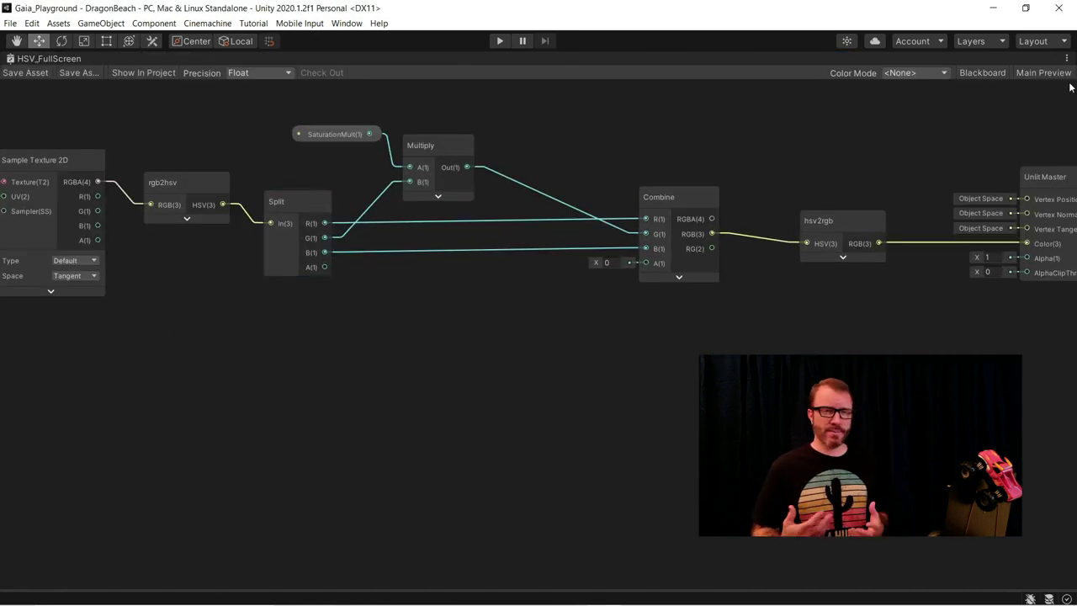
click(979, 73)
click(277, 99)
click(322, 107)
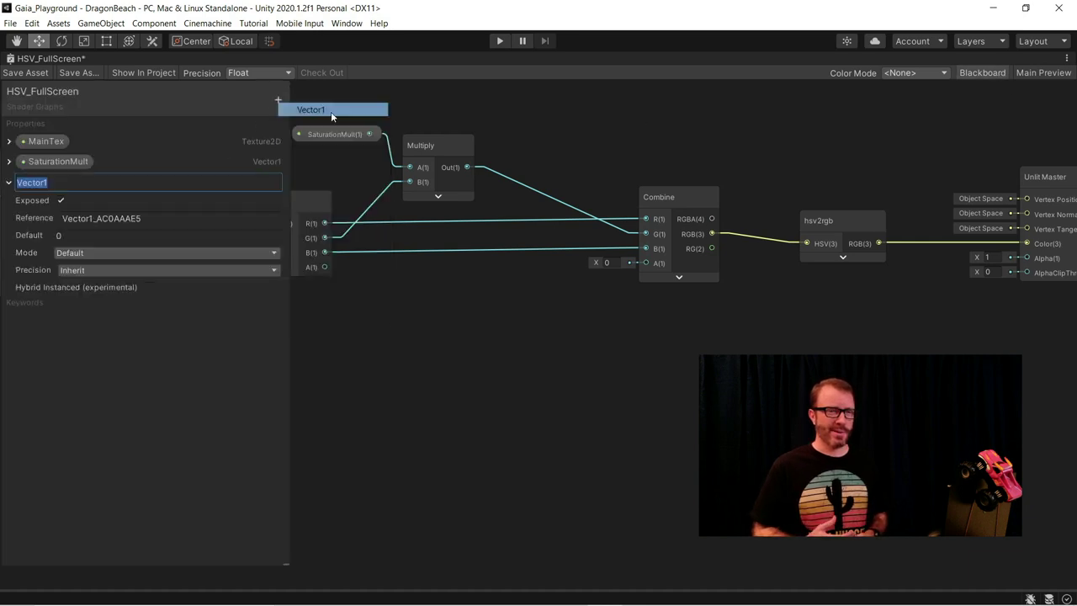
text(ContrastyThing)
click(117, 252)
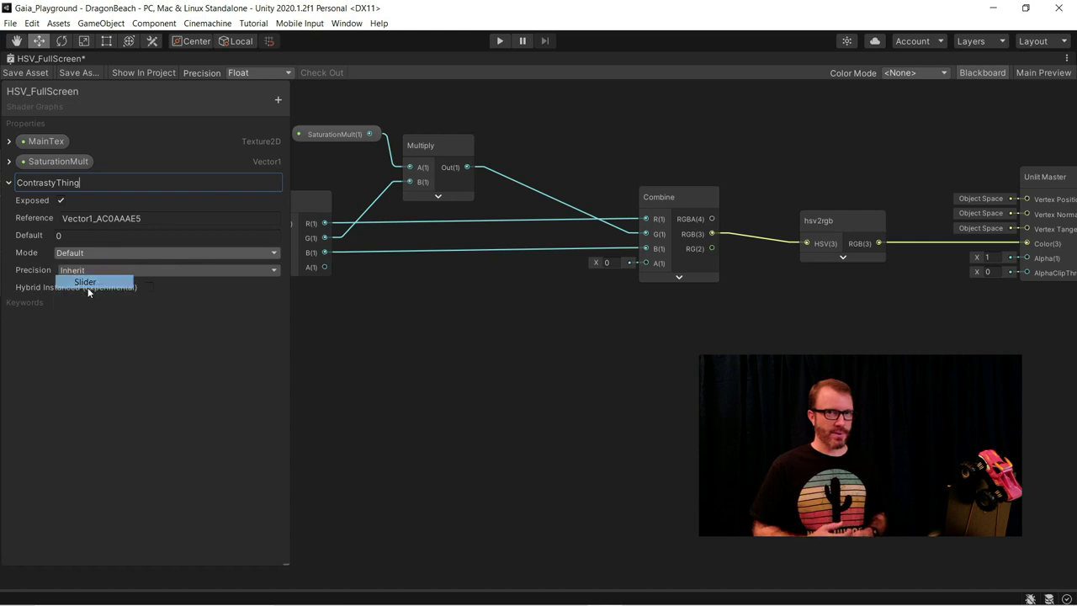
click(85, 283)
drag(50, 182, 400, 387)
click(9, 184)
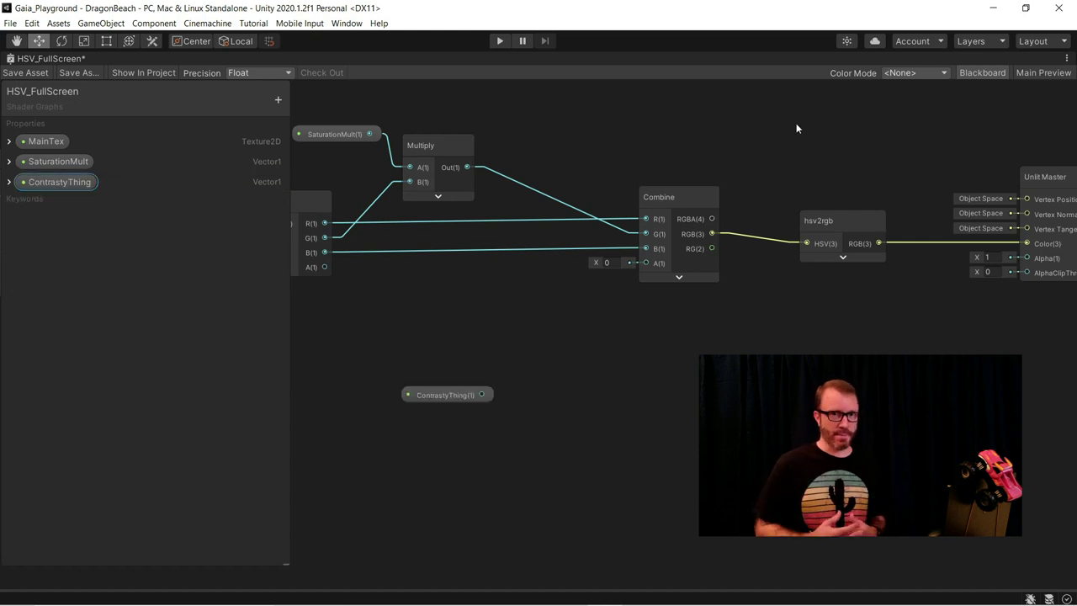
click(976, 73)
- Add a Lerp from Split's B, driven by ContrastyThing, feeding Combine's B input
drag(324, 258, 473, 293)
text(lerp)
key(Escape)
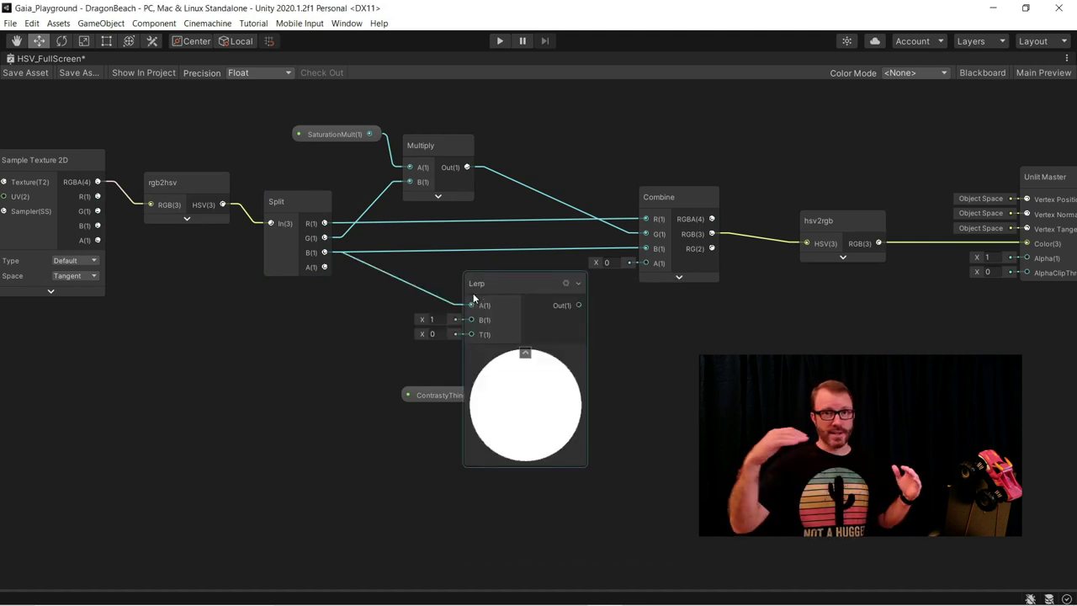
drag(442, 395, 396, 400)
drag(471, 334, 436, 400)
click(525, 354)
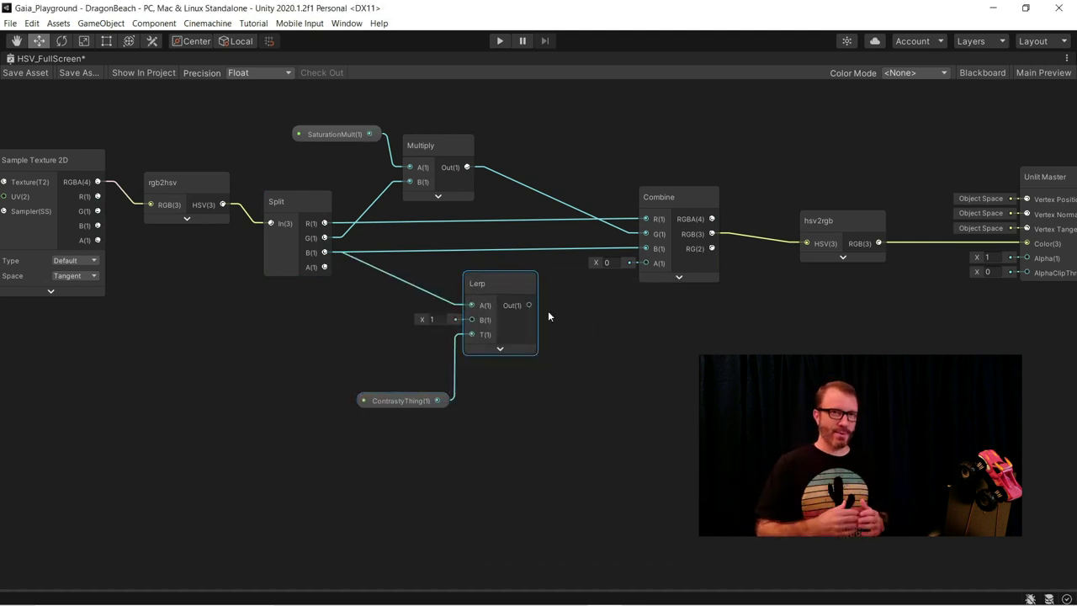
drag(529, 305, 646, 263)
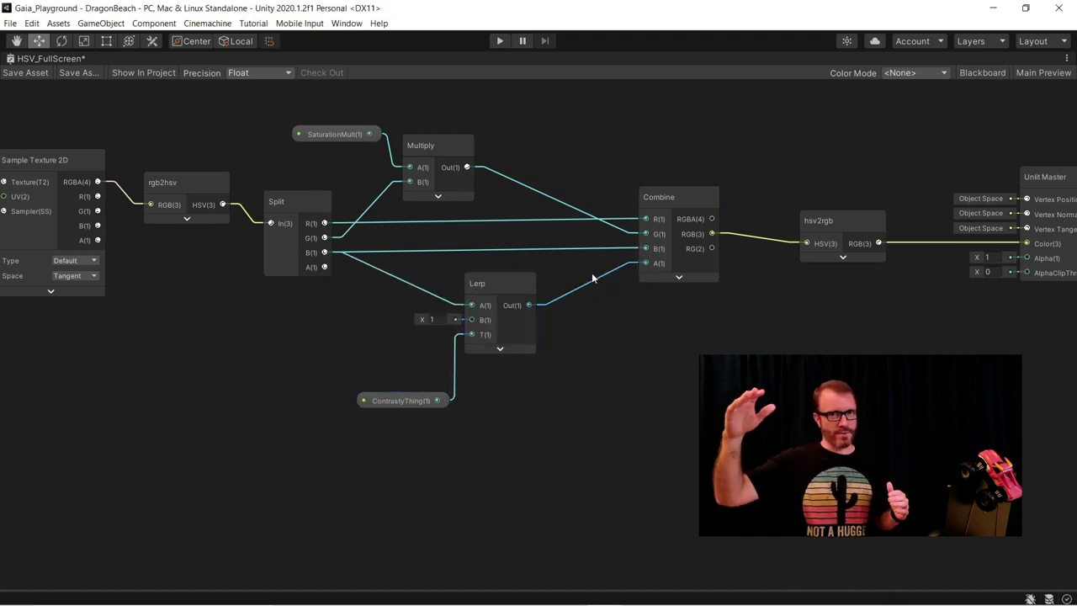
drag(589, 284, 646, 249)
drag(492, 288, 531, 273)
click(414, 279)
- Feed a Smoothstep of Split's B with Edge2 0.6 into the Lerp's B input
drag(323, 252, 364, 306)
text(smoo)
key(Return)
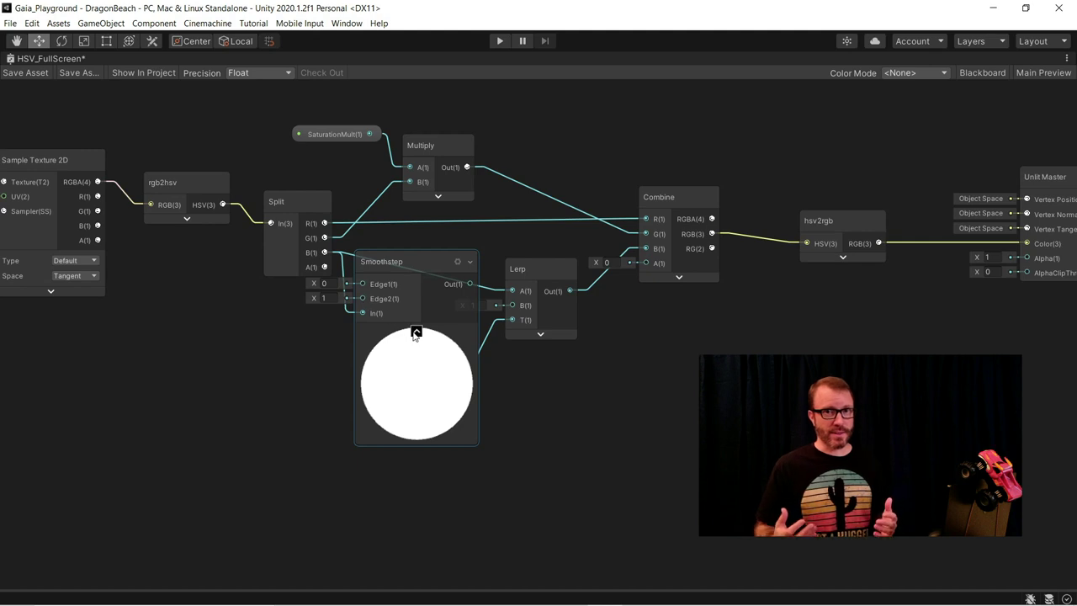
click(416, 333)
drag(391, 260, 512, 305)
click(325, 329)
text(0.6)
key(Return)
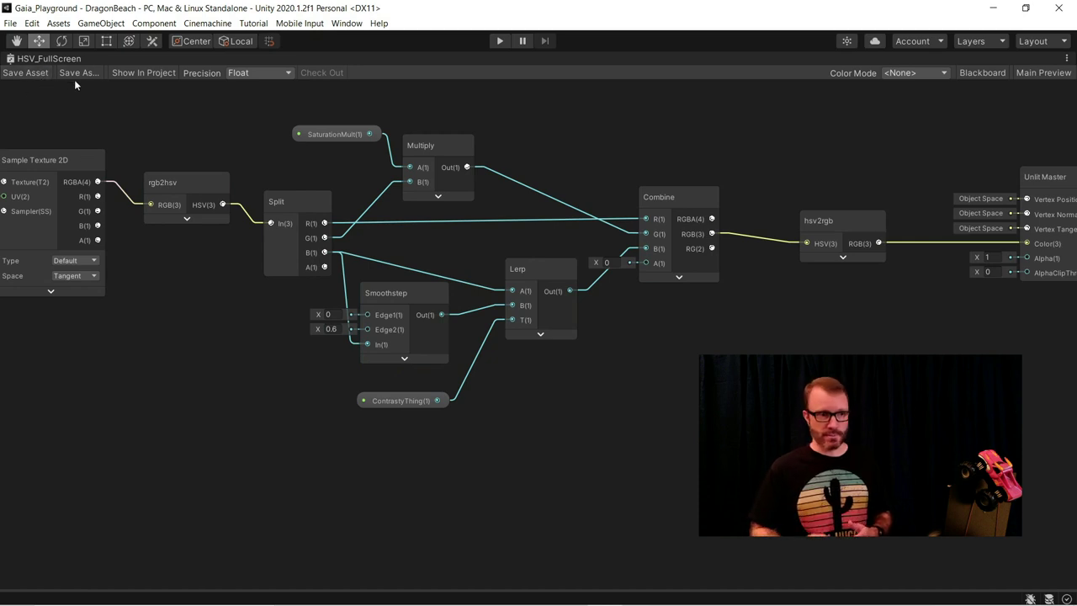
- Restore the full editor layout and show the Game view
right_click(74, 58)
click(101, 68)
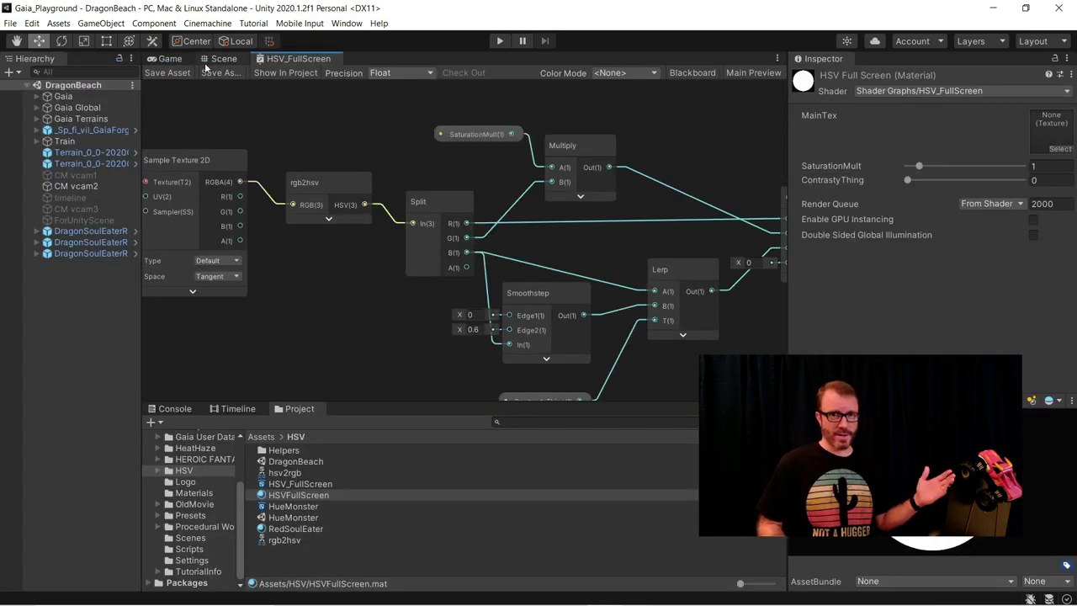
click(170, 59)
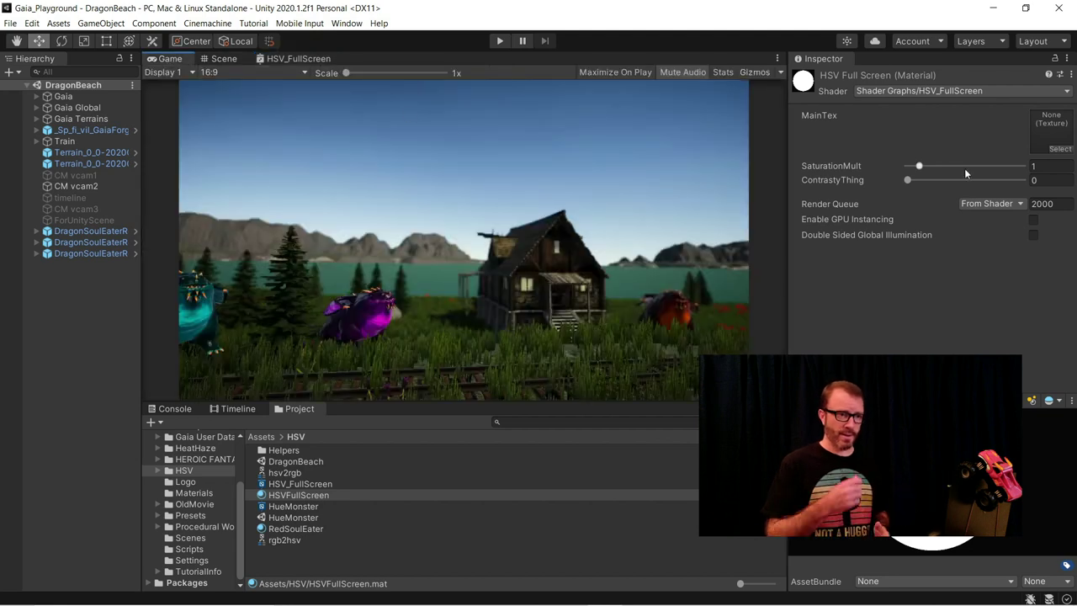
- Set SaturationMult to 5 and ContrastyThing to 1 on the HSV Full Screen material
drag(919, 168, 1037, 191)
click(907, 180)
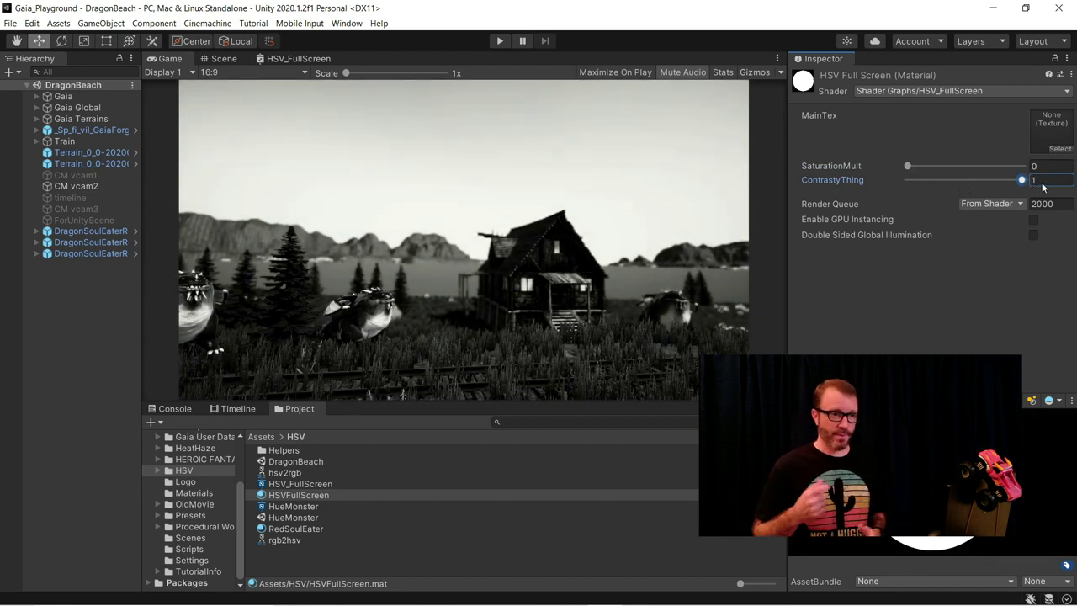
drag(1042, 186, 888, 185)
drag(787, 212, 801, 206)
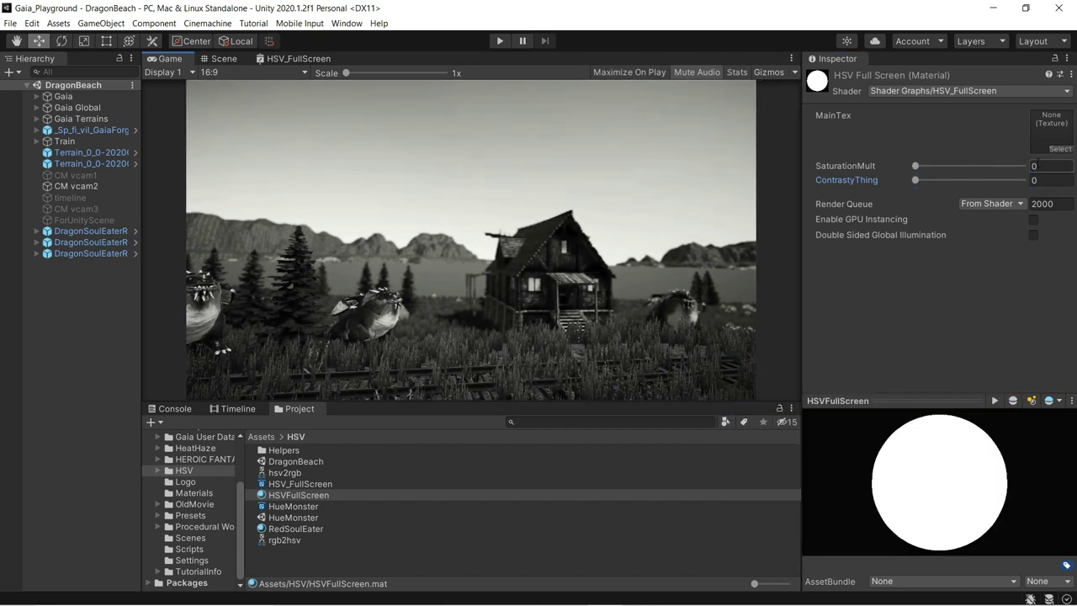
text(1)
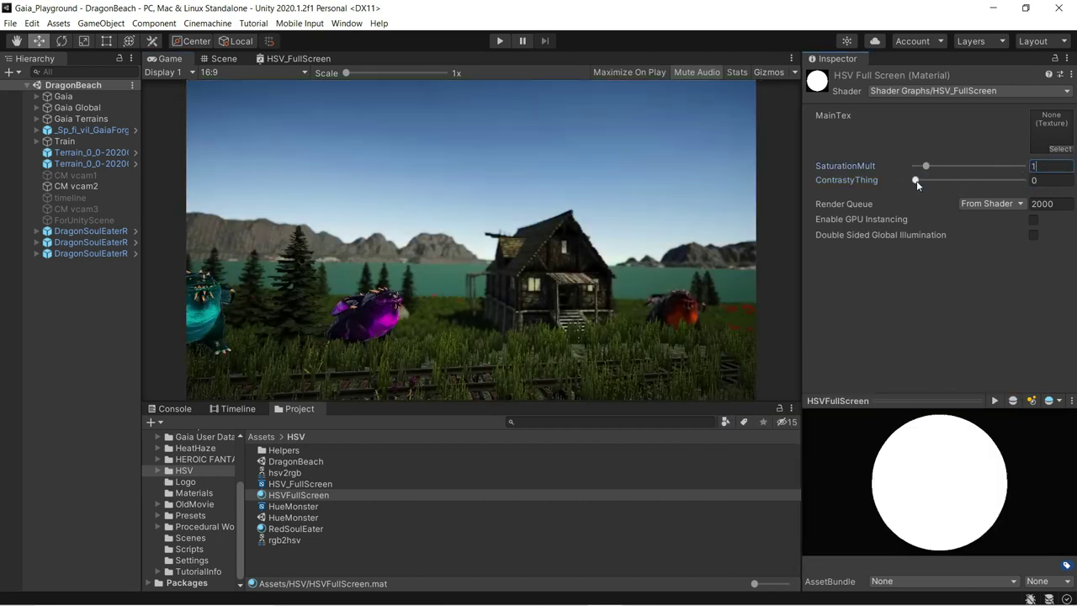
mouse_move(915, 180)
mouse_down()
mouse_move(1046, 181)
mouse_move(919, 180)
mouse_up()
text(5)
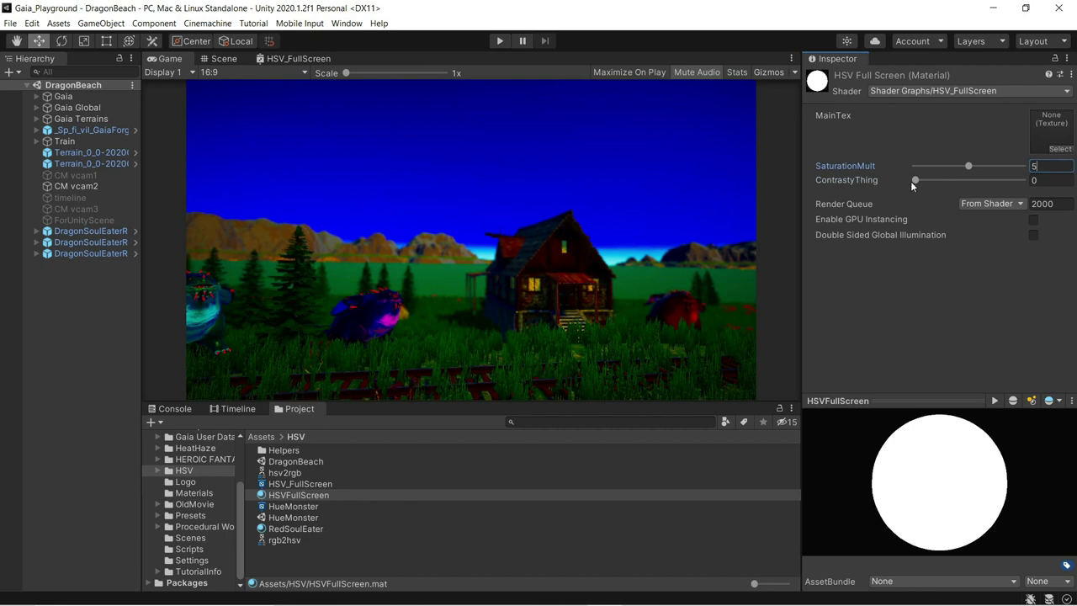
drag(913, 180, 1057, 183)
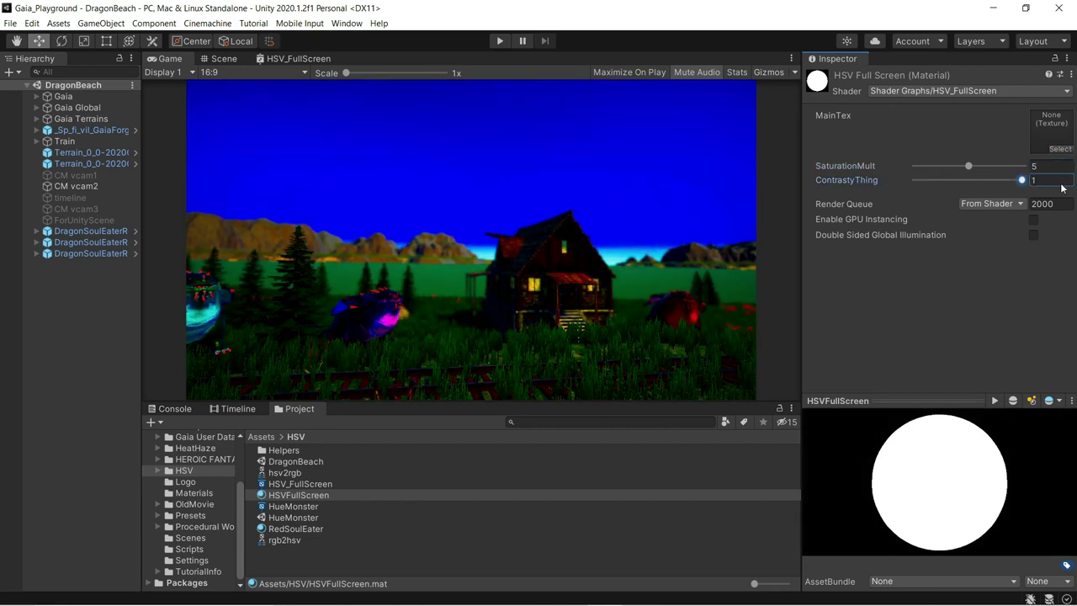